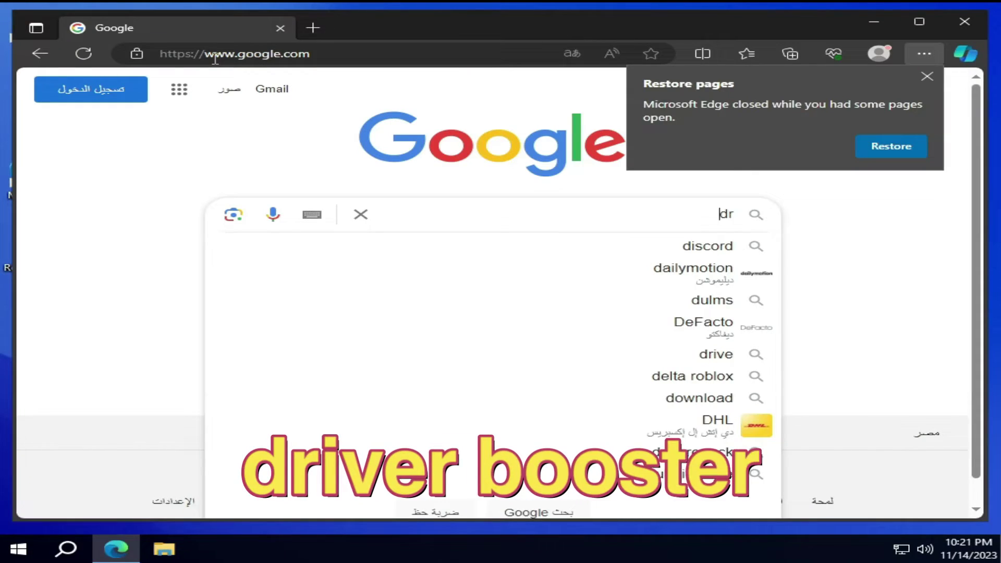
Search Google for "driver booster", dismiss the restore-pages prompt, and open IObit's Driver Booster 11 Free result
{"action": "type", "text": "riv"}
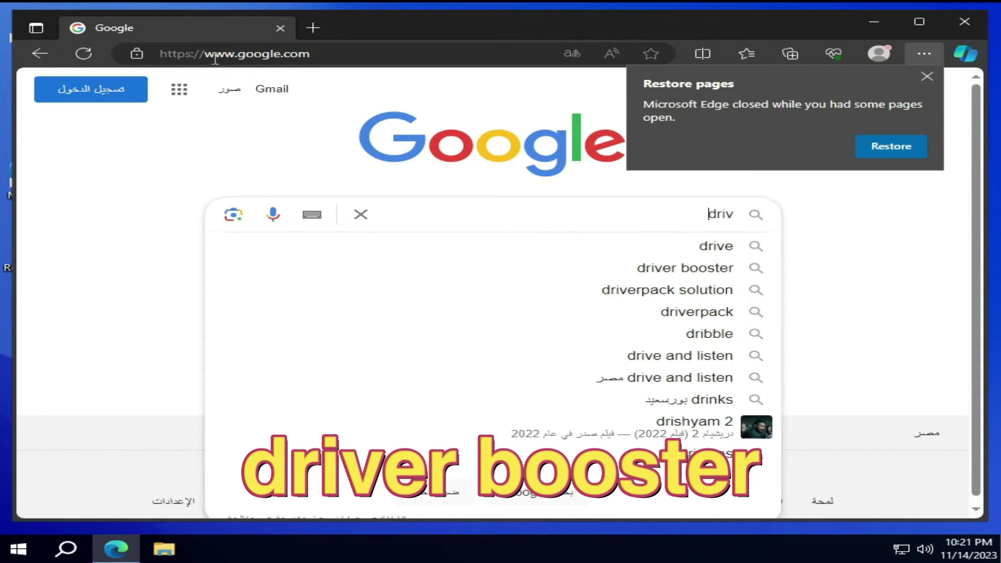
{"action": "type", "text": "er"}
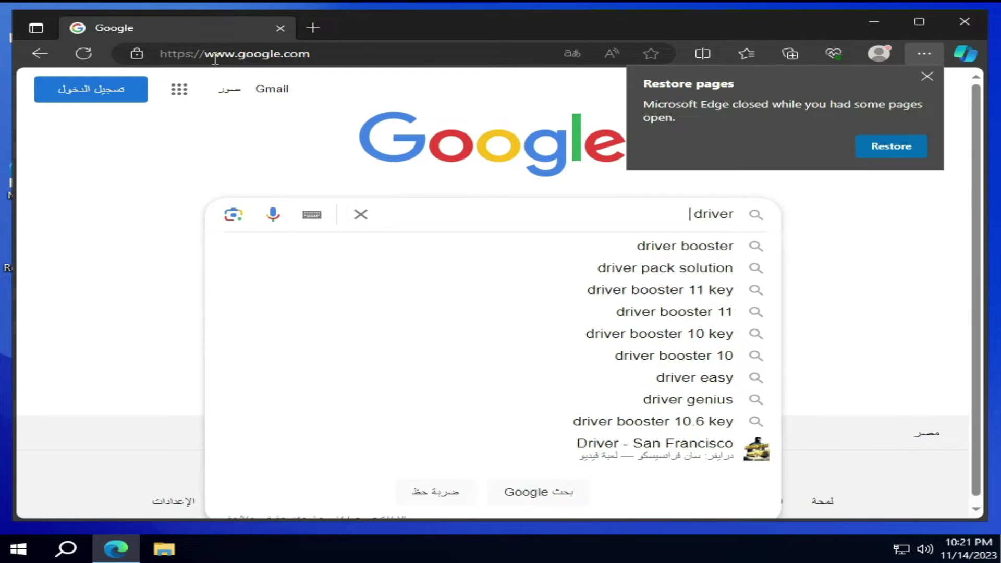
{"action": "key", "text": "Down"}
{"action": "key", "text": "Return"}
{"action": "left_click", "coordinate": [926, 77]}
{"action": "left_click", "coordinate": [841, 241]}
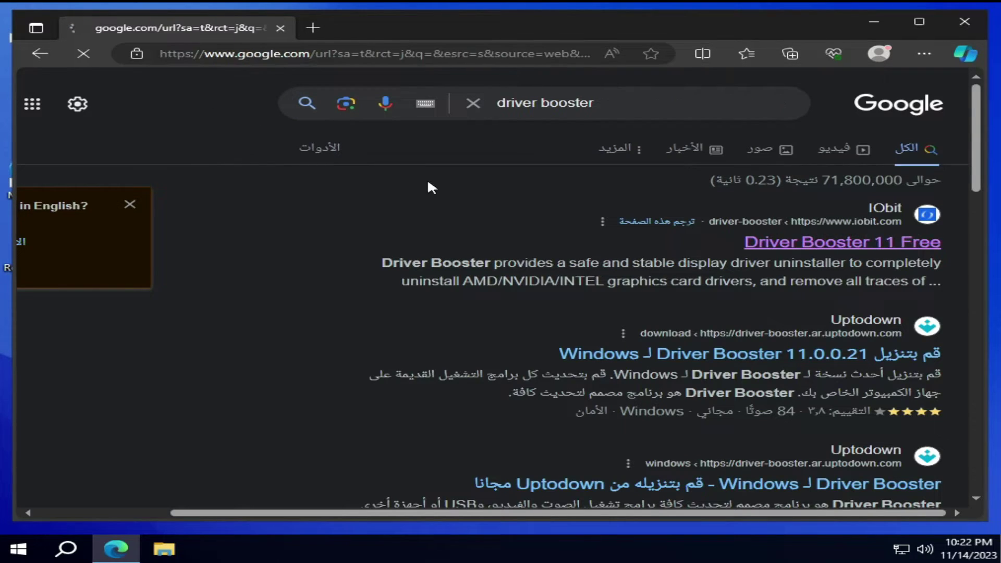
Maximize the browser window and download the free version of Driver Booster 11 from the IObit page
{"action": "key", "text": "super+Up"}
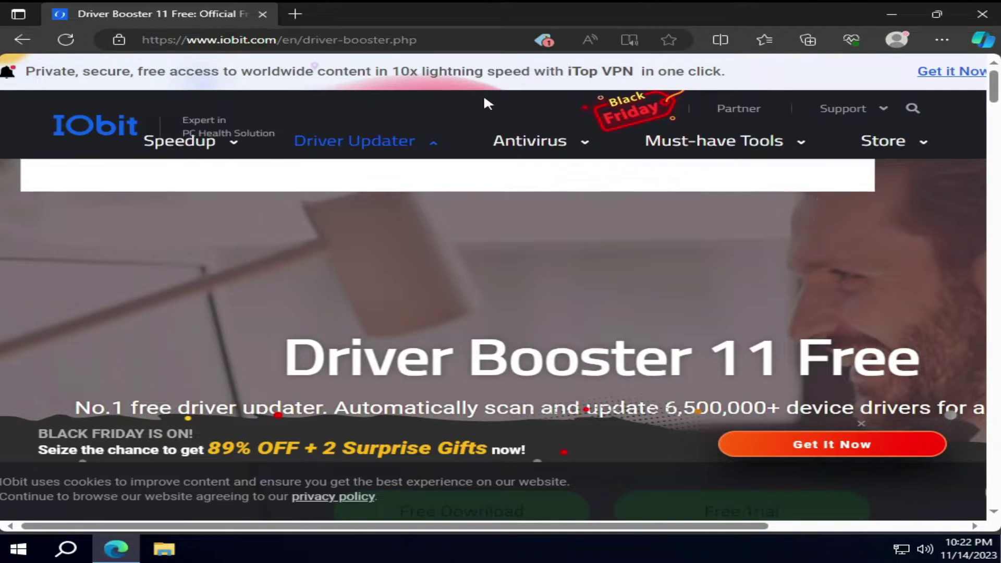
{"action": "scroll", "coordinate": [689, 325], "scroll_direction": "down", "scroll_amount": 5}
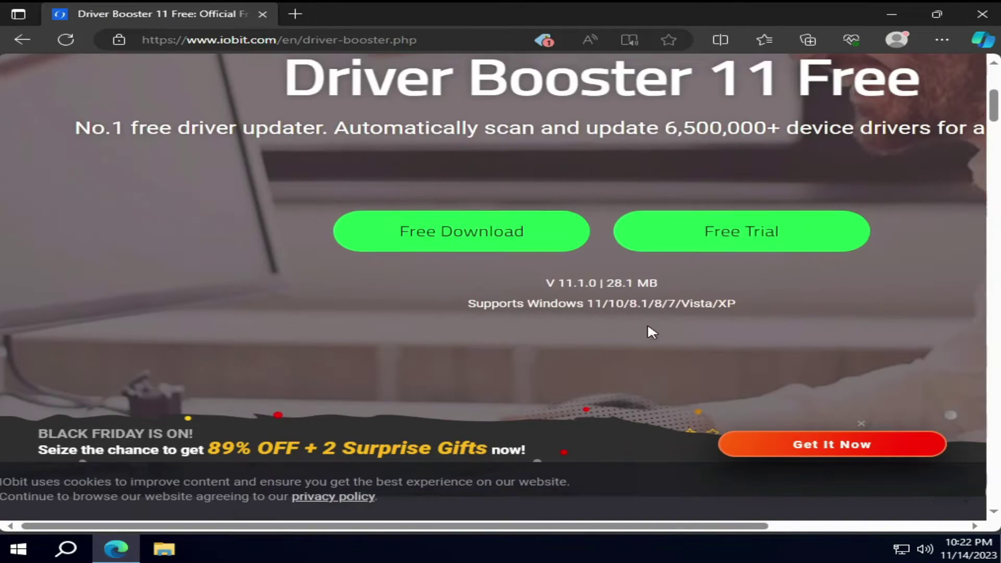
{"action": "left_click", "coordinate": [469, 238]}
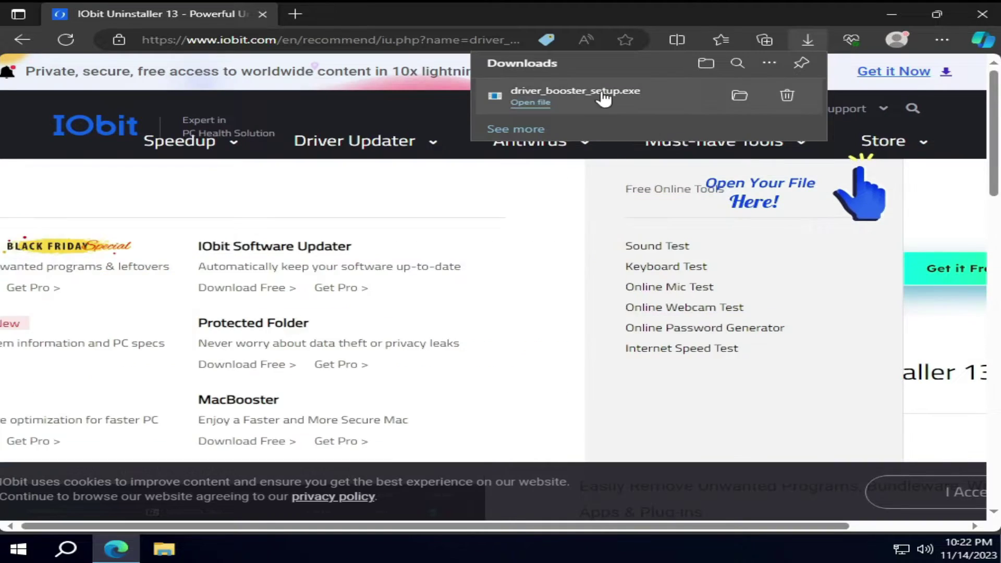
Install Driver Booster 11 from driver_booster_setup.exe, declining iTop Easy Desktop and the Advanced SystemCare subscription
{"action": "left_click", "coordinate": [529, 103]}
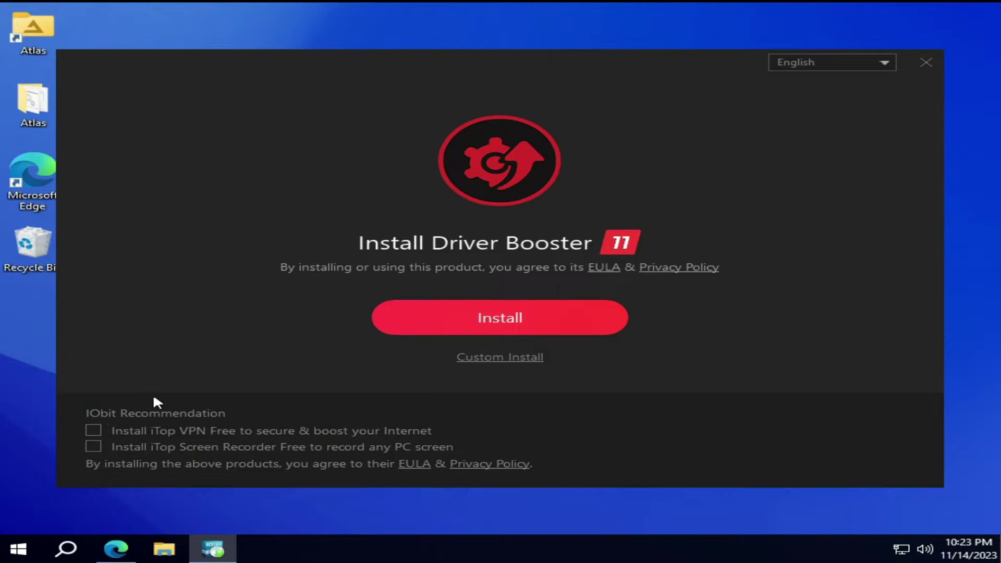
{"action": "left_click", "coordinate": [481, 329]}
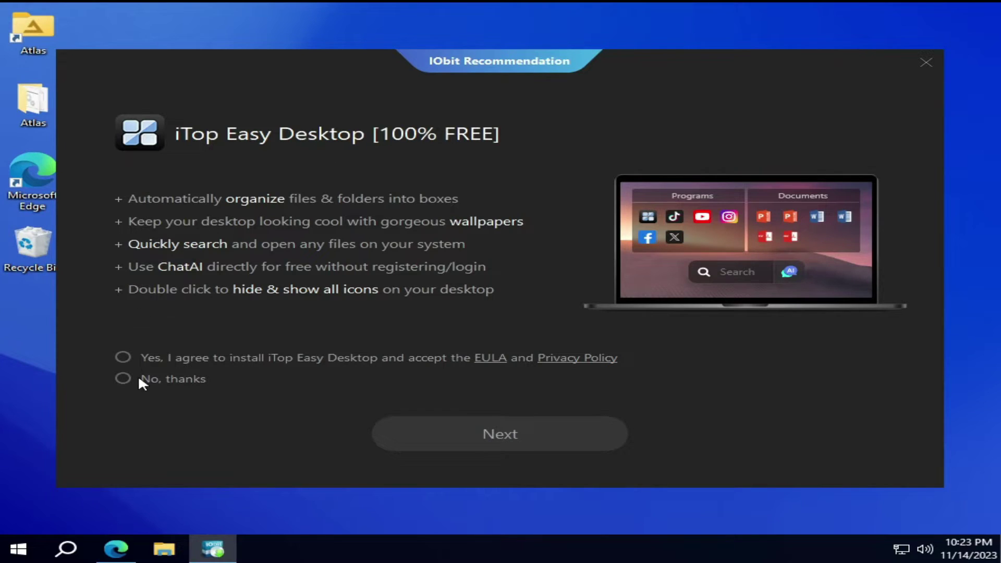
{"action": "left_click", "coordinate": [134, 378]}
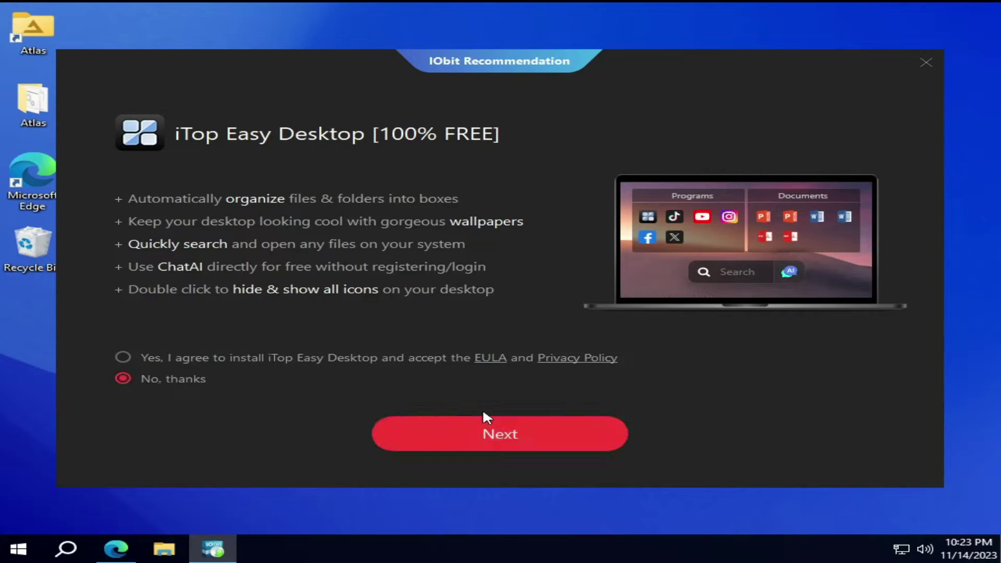
{"action": "left_click", "coordinate": [518, 436]}
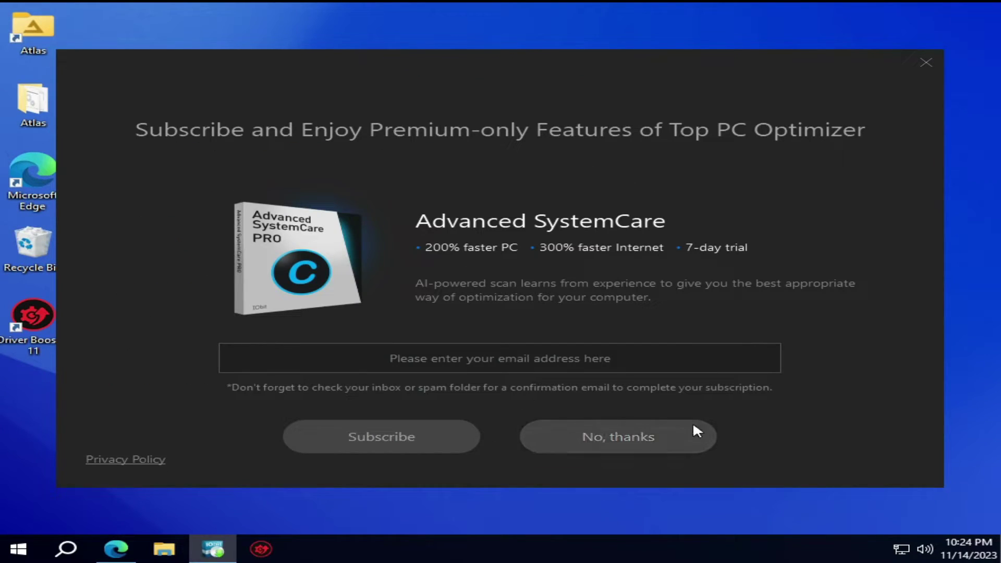
{"action": "left_click", "coordinate": [649, 441]}
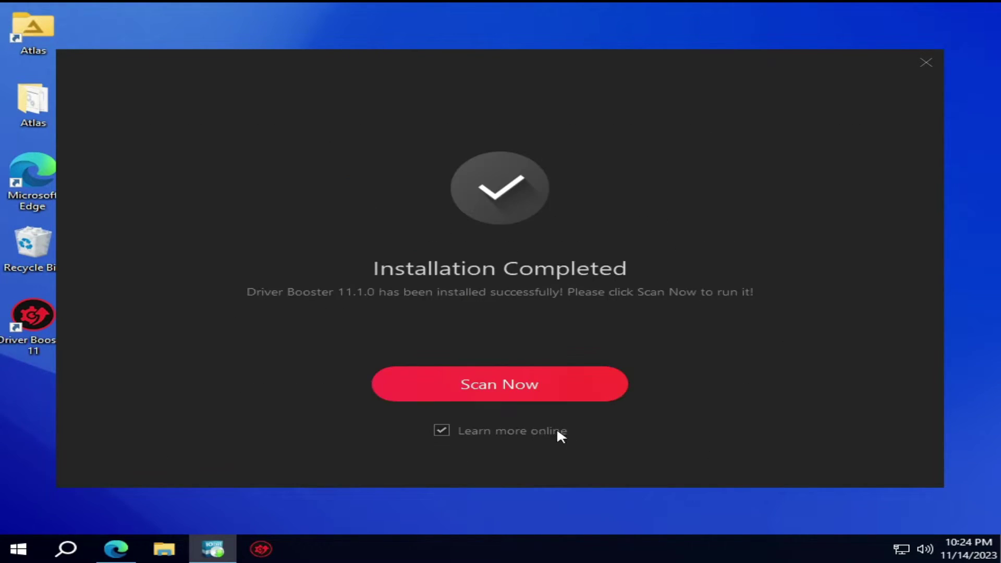
Start the driver scan from the completed installer and close the browser window it opens
{"action": "left_click", "coordinate": [493, 388]}
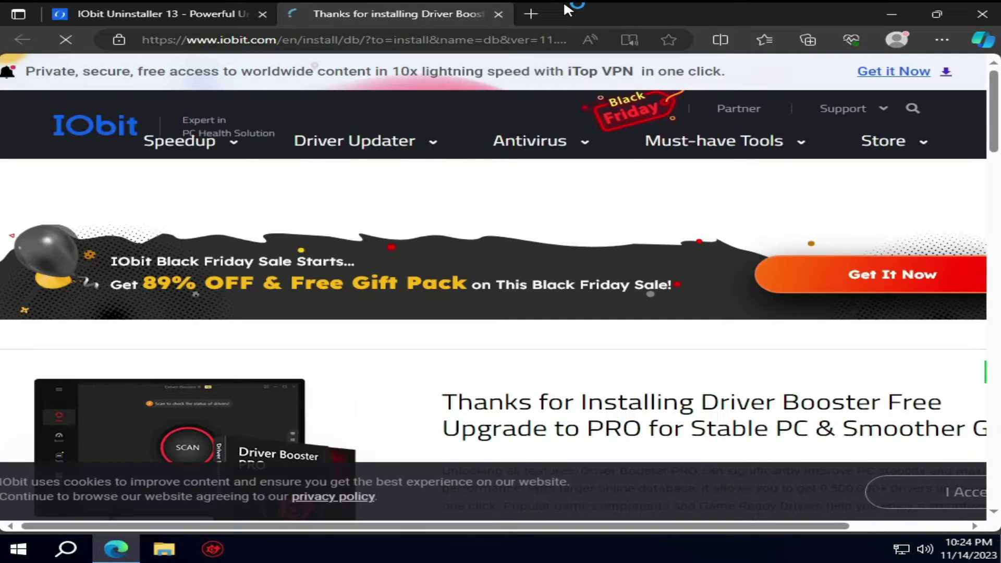
{"action": "left_click", "coordinate": [982, 14]}
{"action": "mouse_move", "coordinate": [218, 558]}
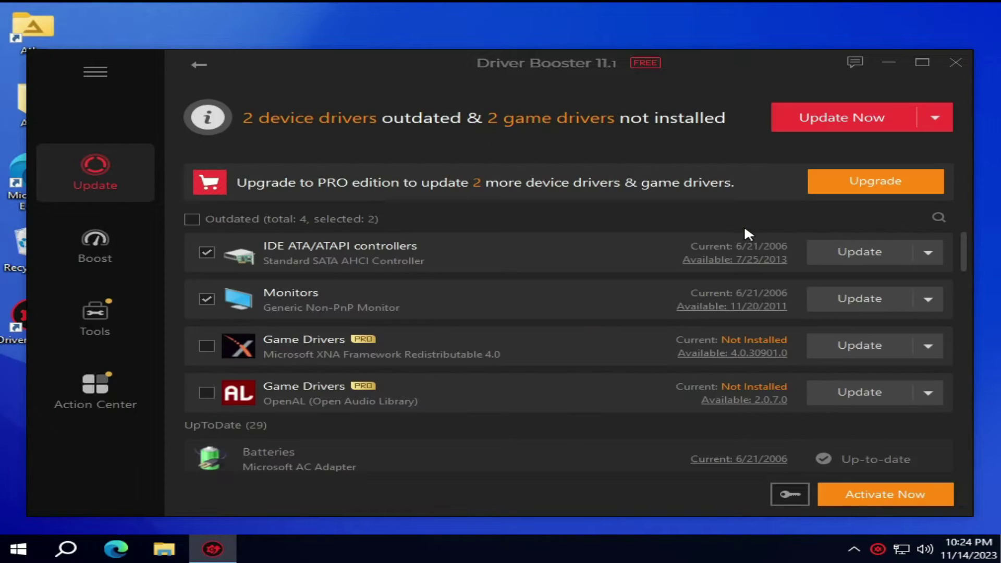
Update the selected outdated device drivers, accepting the installation notices and enabling Windows System Restore for restore points
{"action": "scroll", "coordinate": [375, 245], "scroll_direction": "down", "scroll_amount": 5}
{"action": "scroll", "coordinate": [355, 362], "scroll_direction": "up", "scroll_amount": 5}
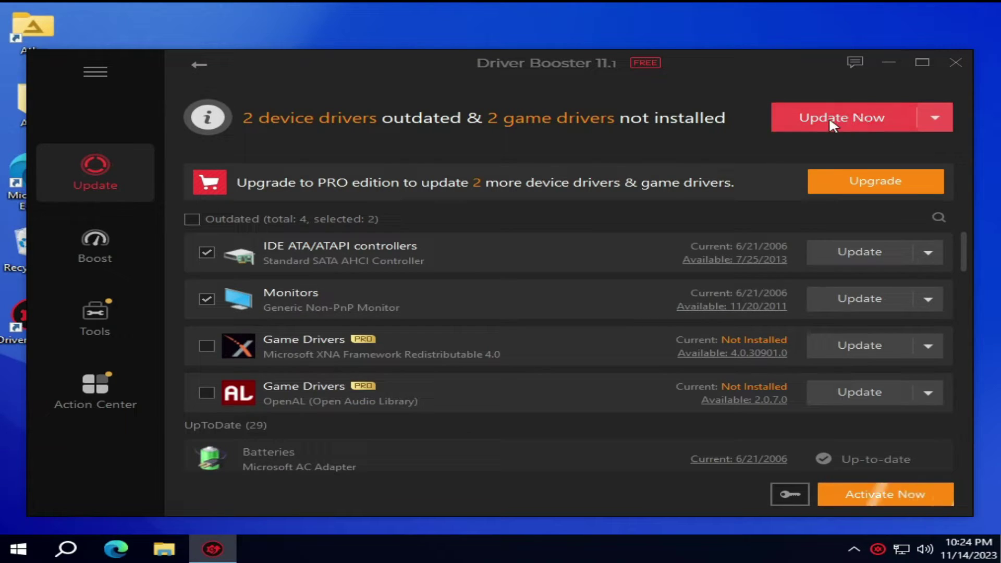
{"action": "left_click", "coordinate": [852, 120]}
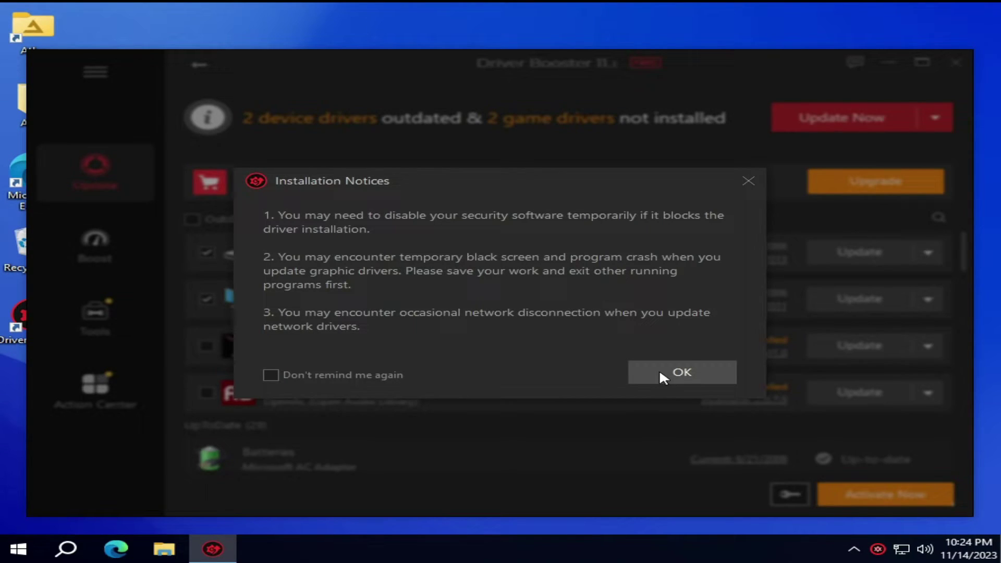
{"action": "left_click", "coordinate": [660, 371]}
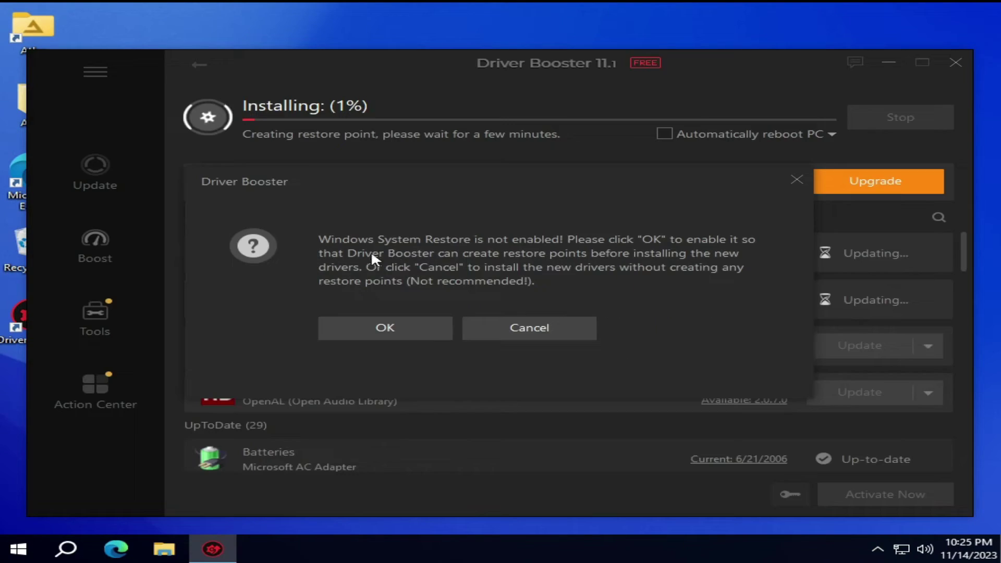
{"action": "left_click", "coordinate": [339, 328]}
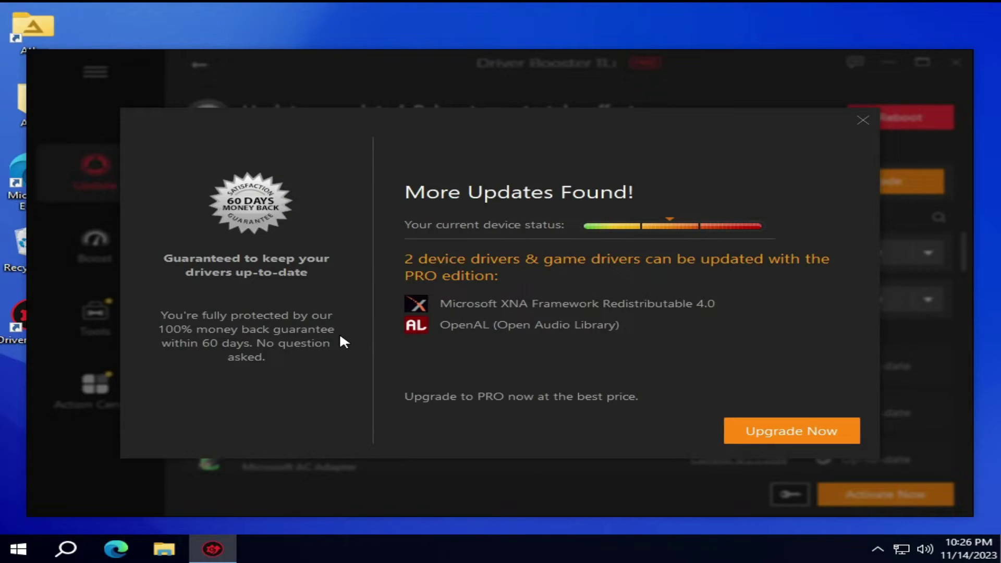
Dismiss the PRO upgrade offer and reboot the computer to apply the driver updates
{"action": "left_click", "coordinate": [863, 121]}
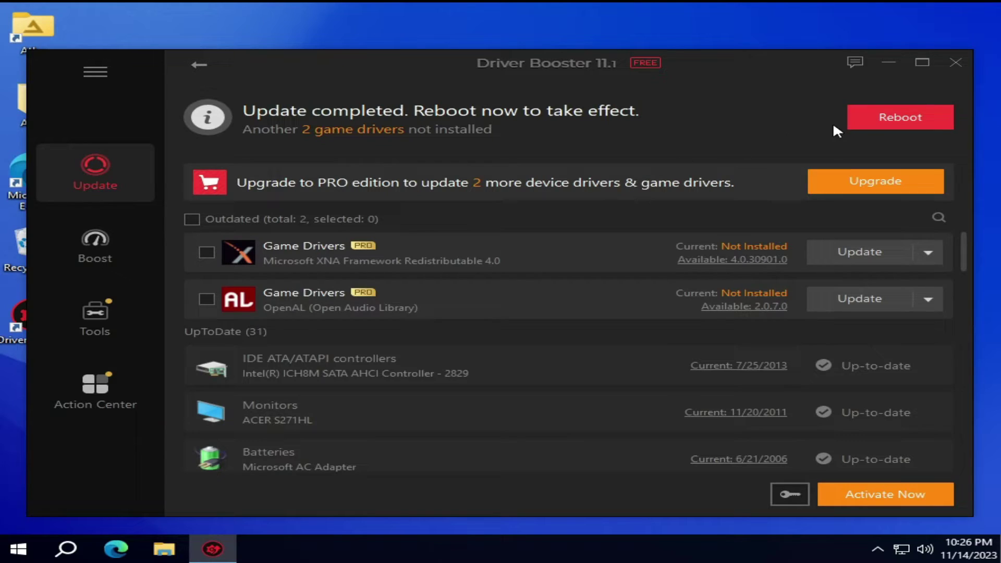
{"action": "left_click", "coordinate": [900, 121]}
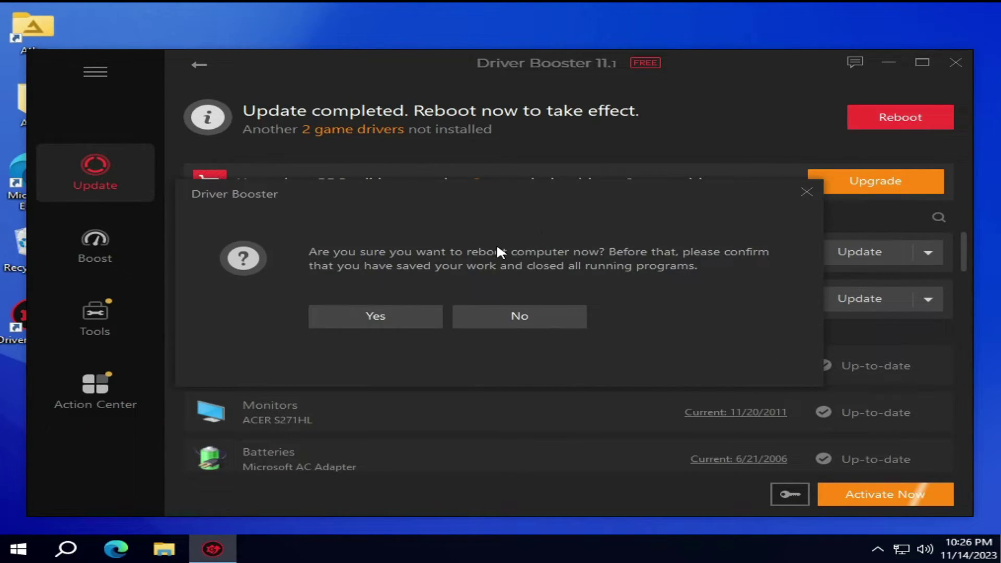
{"action": "left_click", "coordinate": [375, 317]}
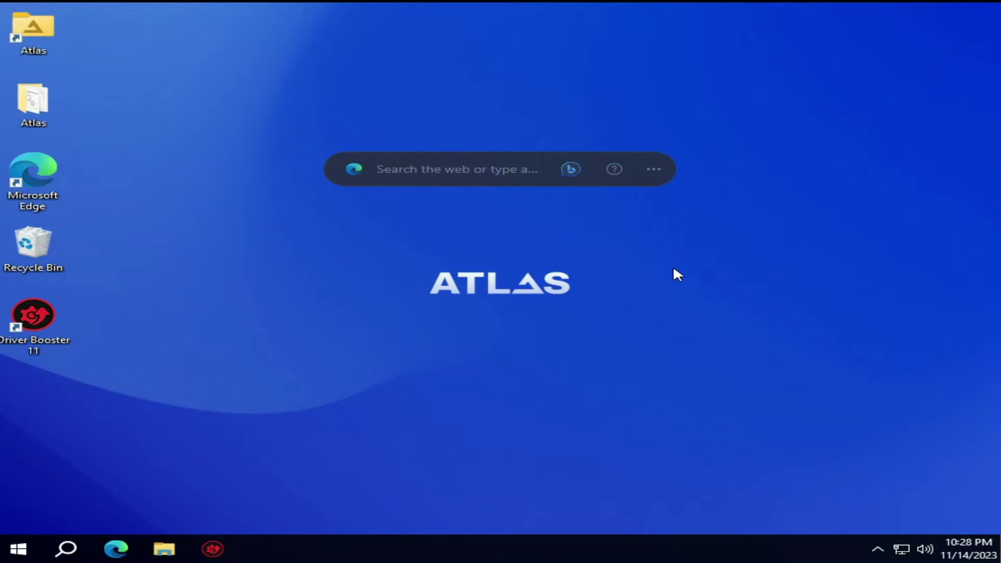
Open Microsoft Edge, go to google.com and search for ".net framework"
{"action": "left_click", "coordinate": [116, 548]}
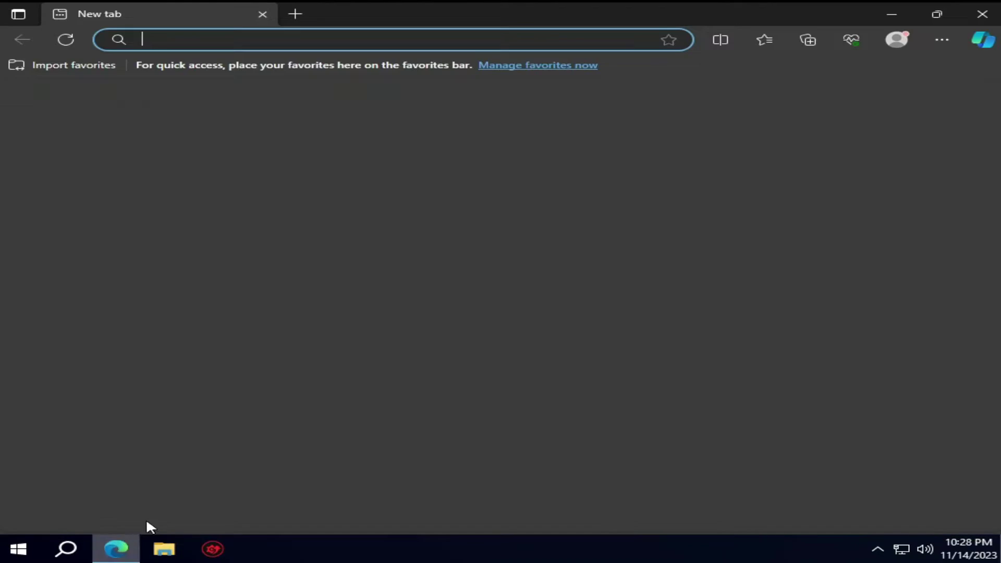
{"action": "type", "text": "google.com"}
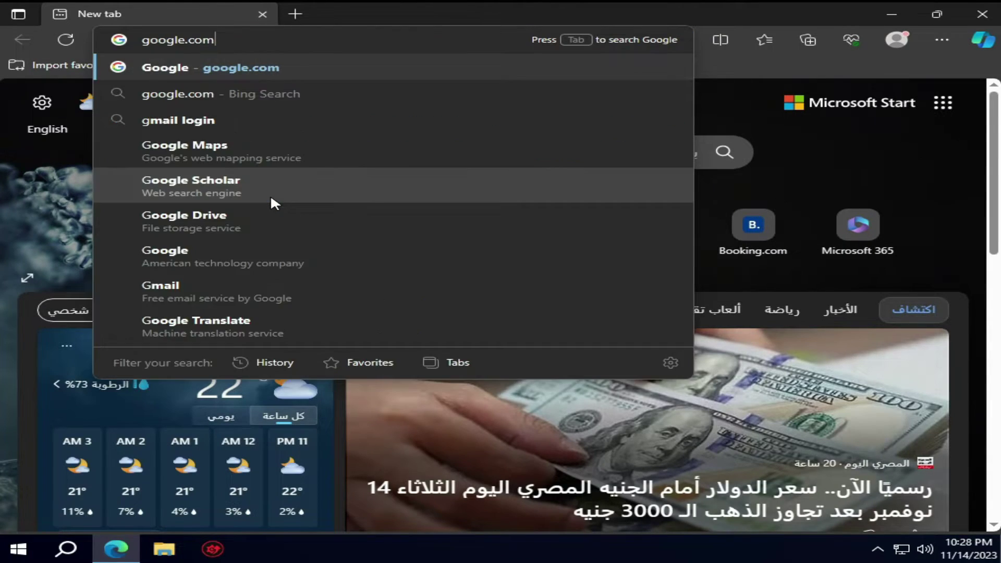
{"action": "key", "text": "Return"}
{"action": "type", "text": ".n"}
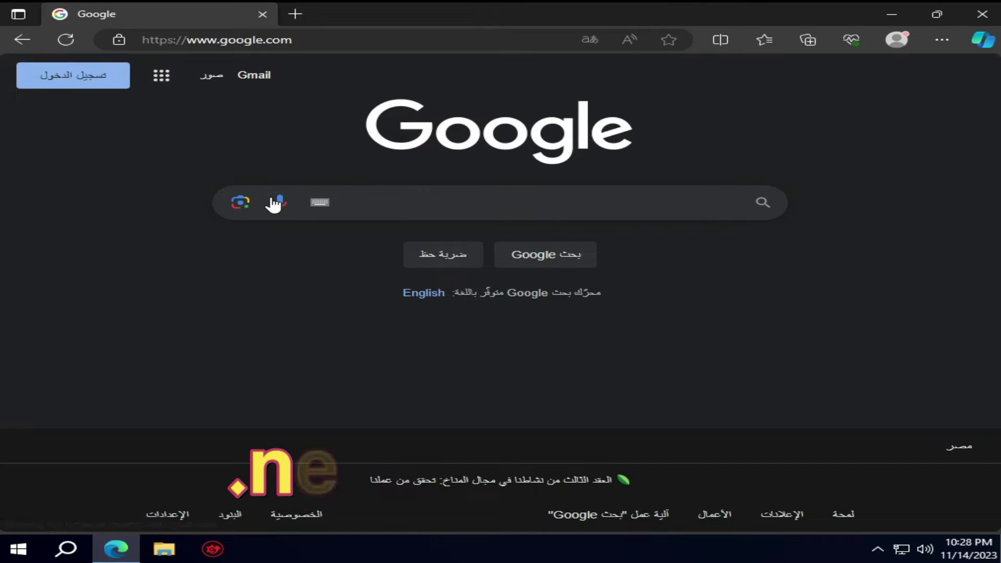
{"action": "type", "text": "et framework"}
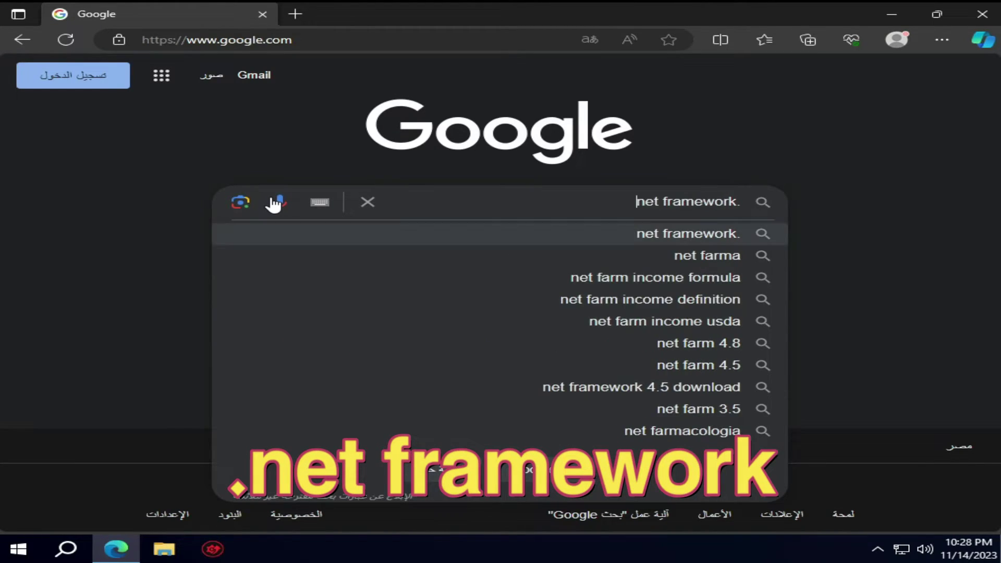
{"action": "key", "text": "Return"}
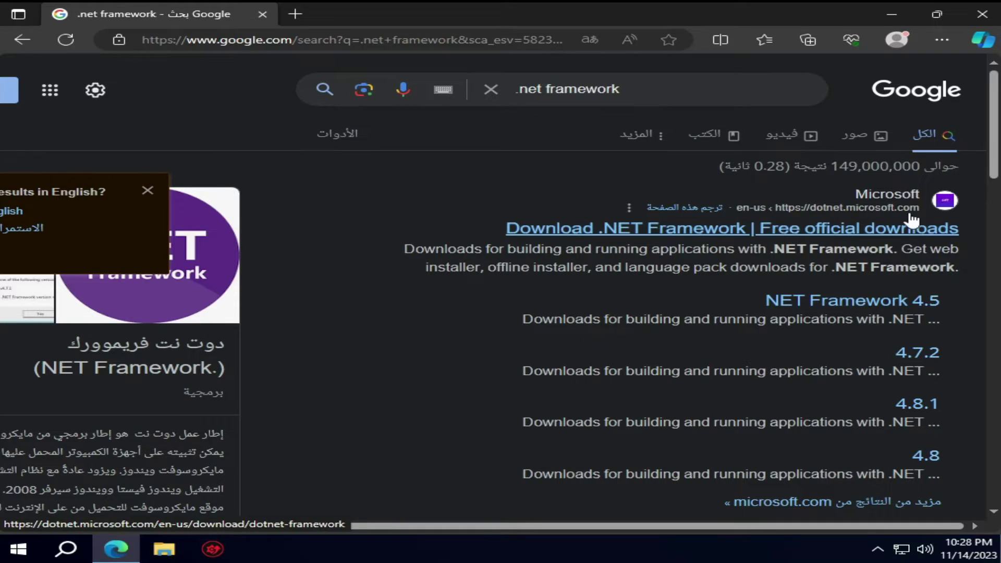
Open Microsoft's Download .NET Framework page and follow its ".NET 6 or later" link
{"action": "left_click", "coordinate": [857, 234]}
{"action": "key", "text": "ctrl+shift+u"}
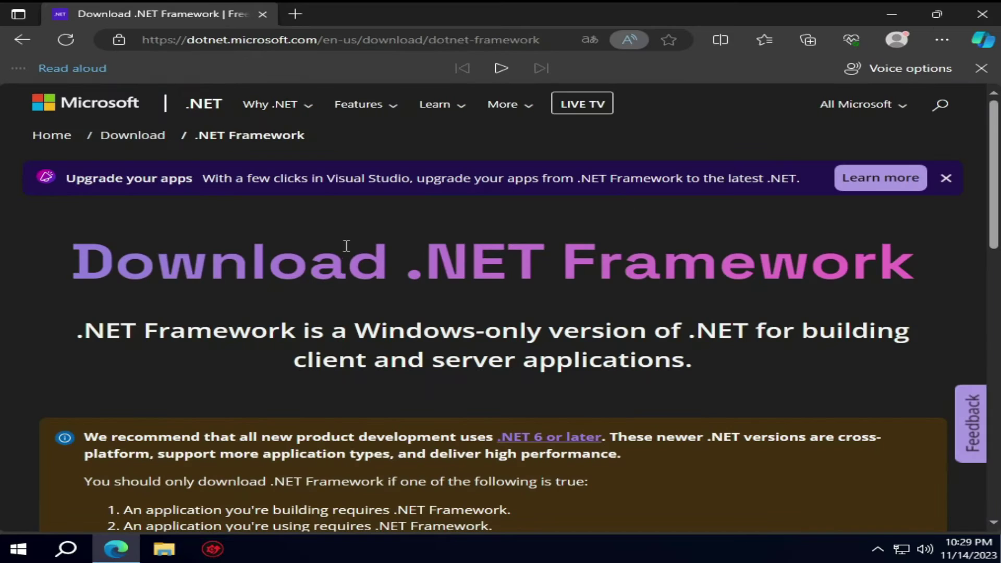
{"action": "scroll", "coordinate": [498, 258], "scroll_direction": "down", "scroll_amount": 3}
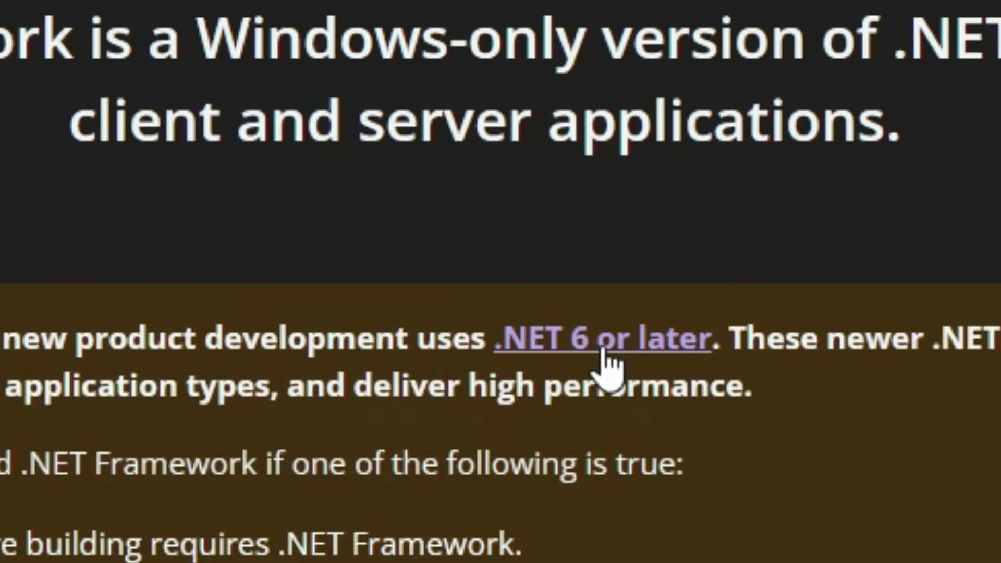
{"action": "left_click", "coordinate": [667, 341]}
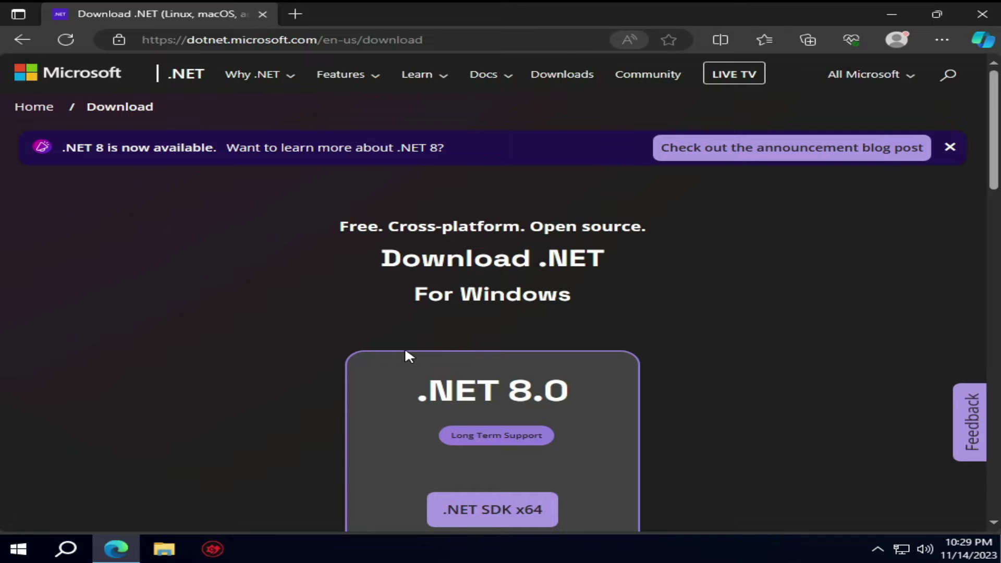
Download the .NET SDK x64 installer for .NET 8.0
{"action": "scroll", "coordinate": [446, 325], "scroll_direction": "down", "scroll_amount": 4}
{"action": "left_click_drag", "start_coordinate": [435, 178], "coordinate": [614, 193]}
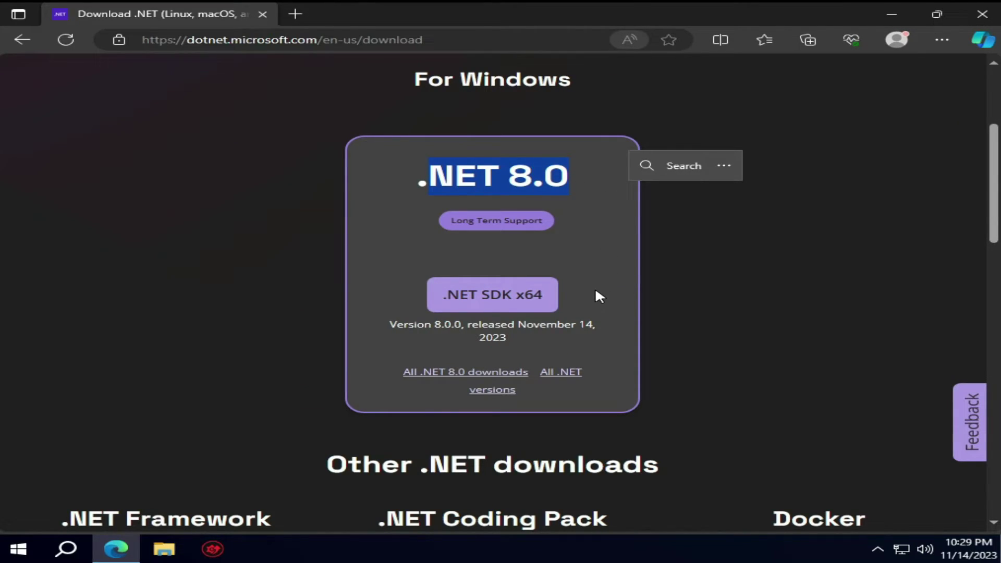
{"action": "left_click", "coordinate": [502, 304]}
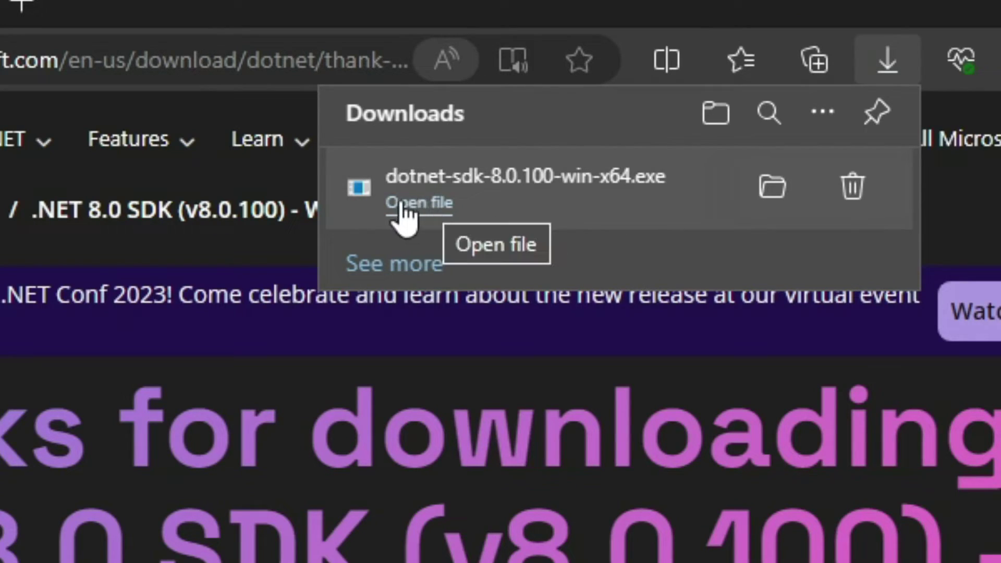
Install Microsoft .NET SDK 8.0.100 from dotnet-sdk-8.0.100-win-x64.exe, allowing it to change the device, and close the installer
{"action": "left_click", "coordinate": [406, 203]}
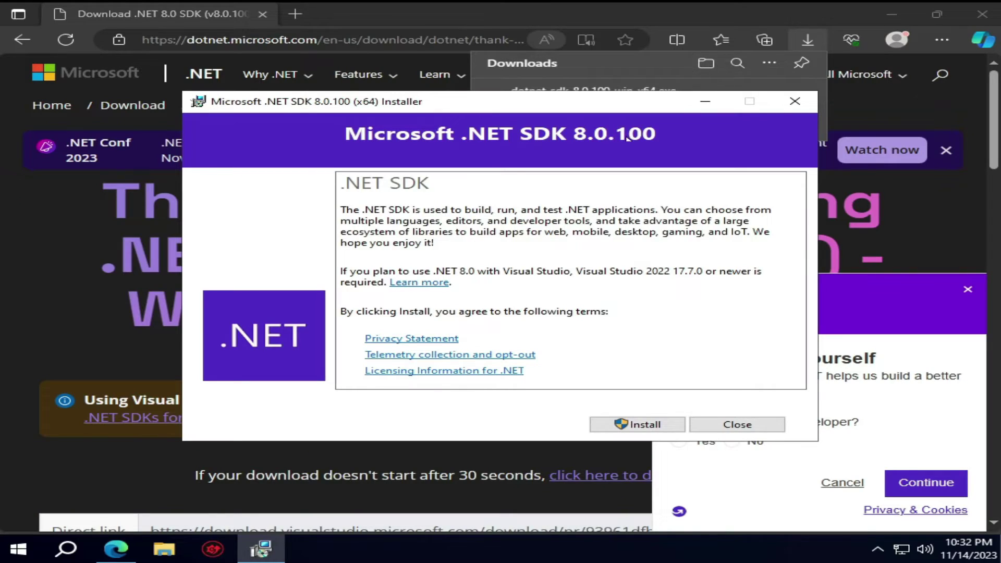
{"action": "left_click", "coordinate": [633, 424]}
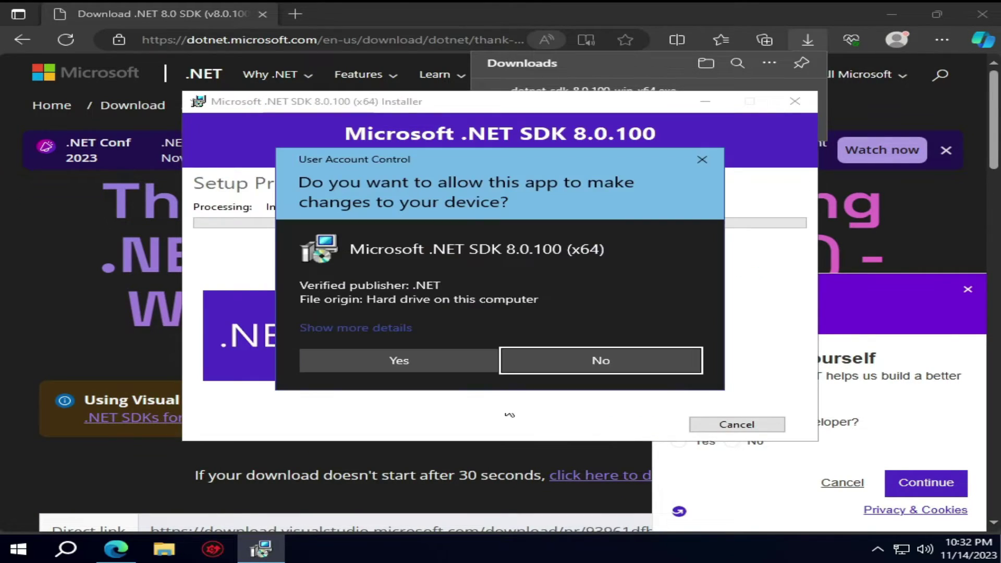
{"action": "left_click", "coordinate": [378, 365]}
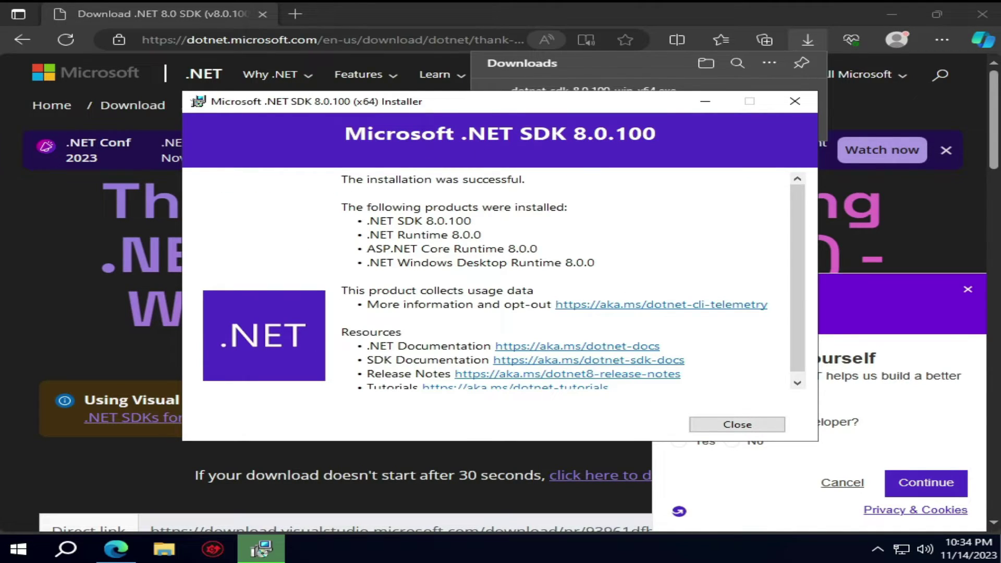
{"action": "left_click", "coordinate": [737, 424]}
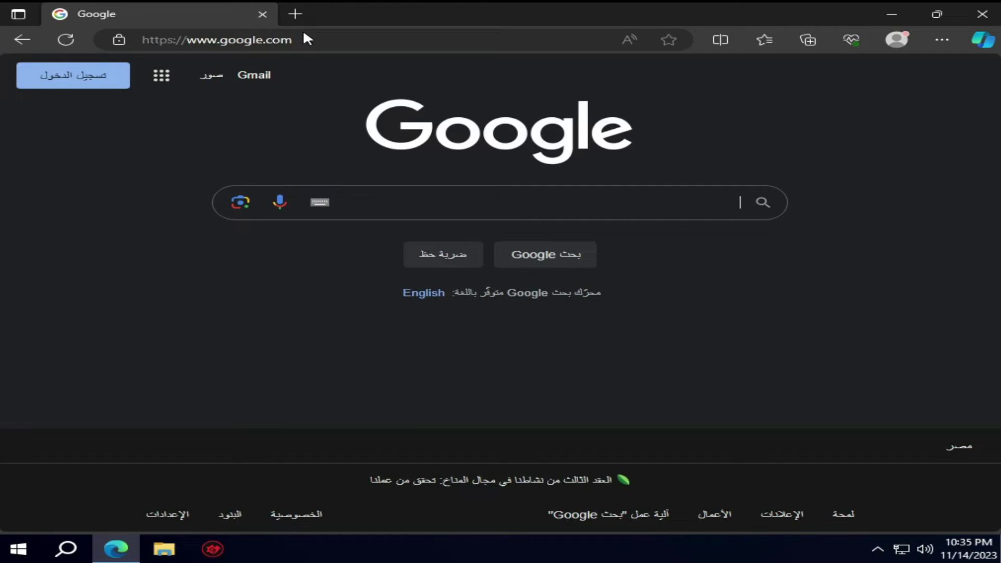
Search Google for "aio runtimes" and open ComputerBase's All in One Runtimes download page
{"action": "type", "text": "aio run"}
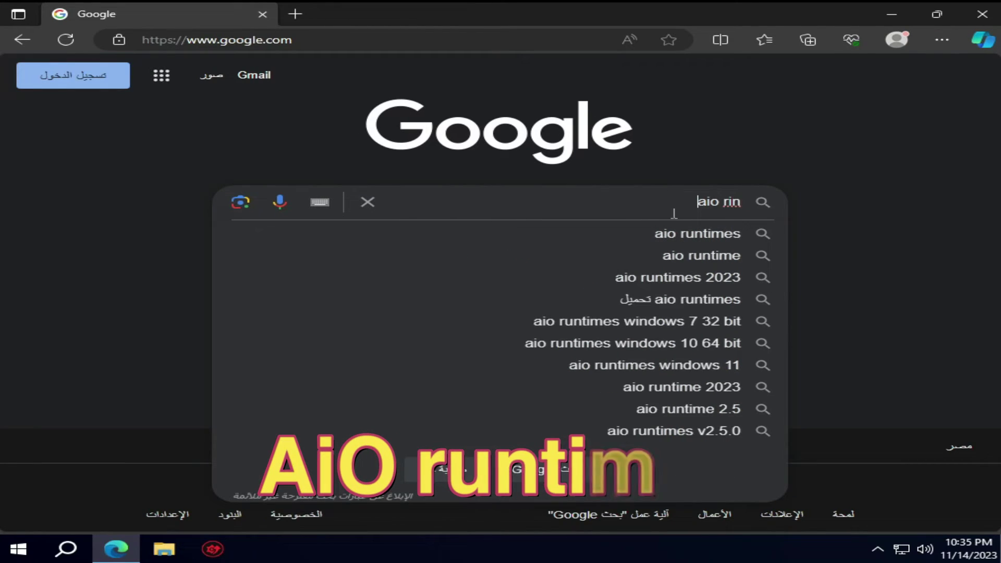
{"action": "left_click", "coordinate": [690, 234]}
{"action": "left_click", "coordinate": [824, 228]}
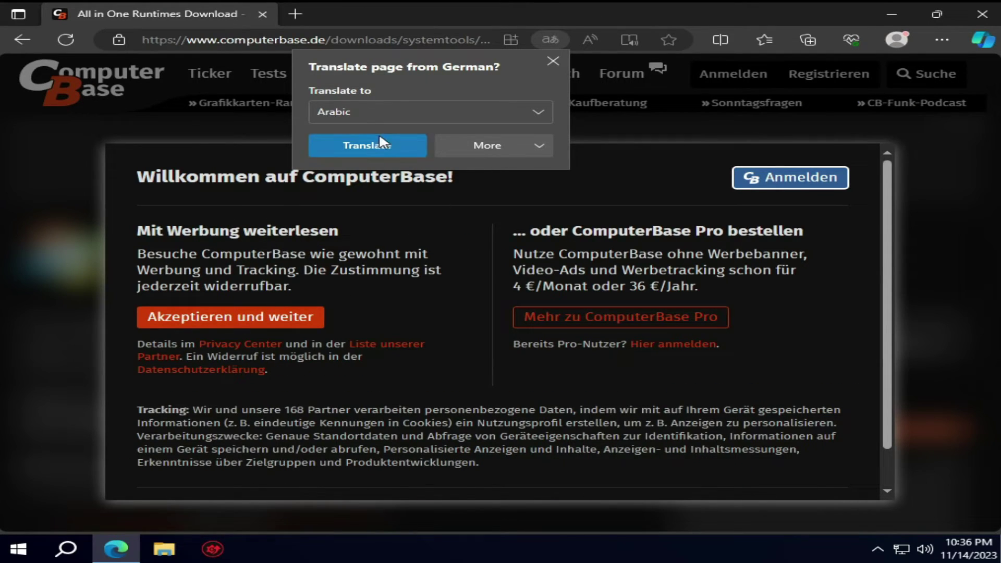
Translate the ComputerBase page to Arabic, accepting its advertising consent, and download All in One Runtimes 2.5.0
{"action": "left_click", "coordinate": [376, 148]}
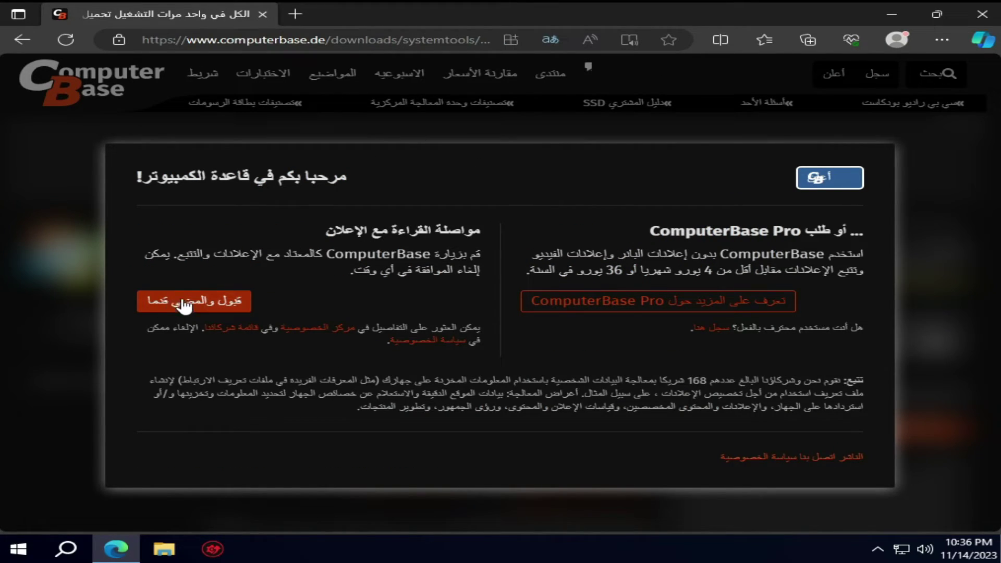
{"action": "left_click", "coordinate": [170, 304]}
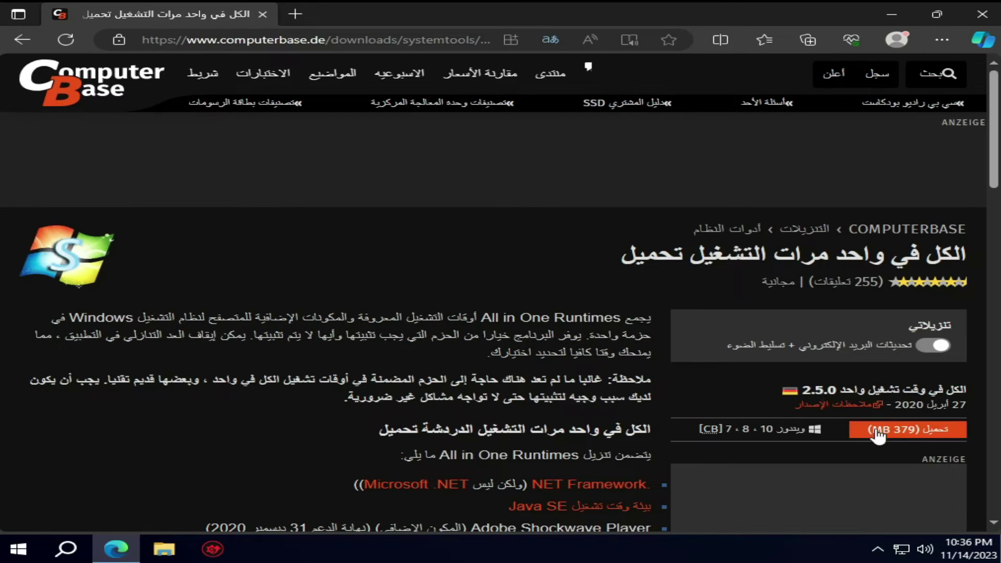
{"action": "left_click", "coordinate": [894, 438]}
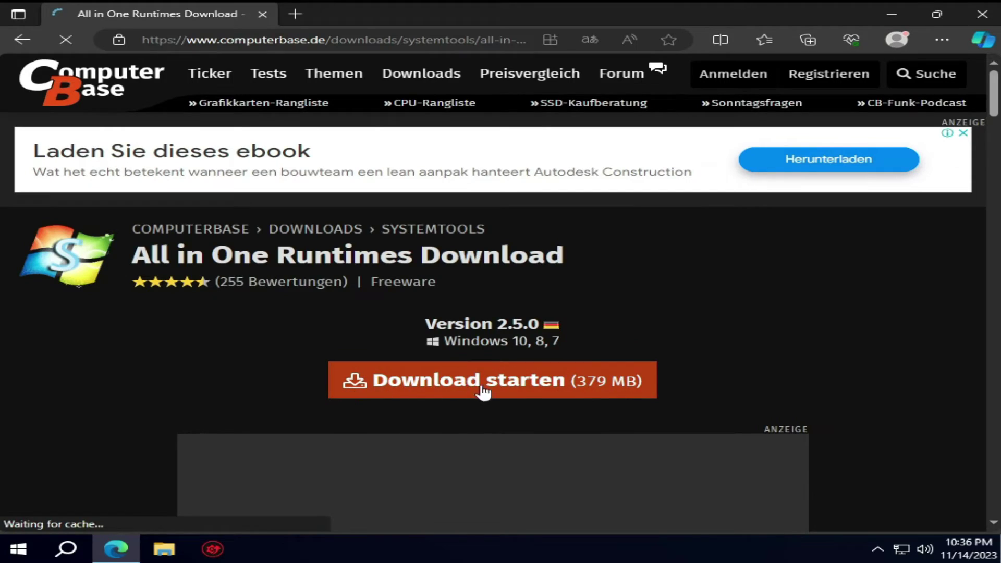
{"action": "left_click", "coordinate": [461, 395]}
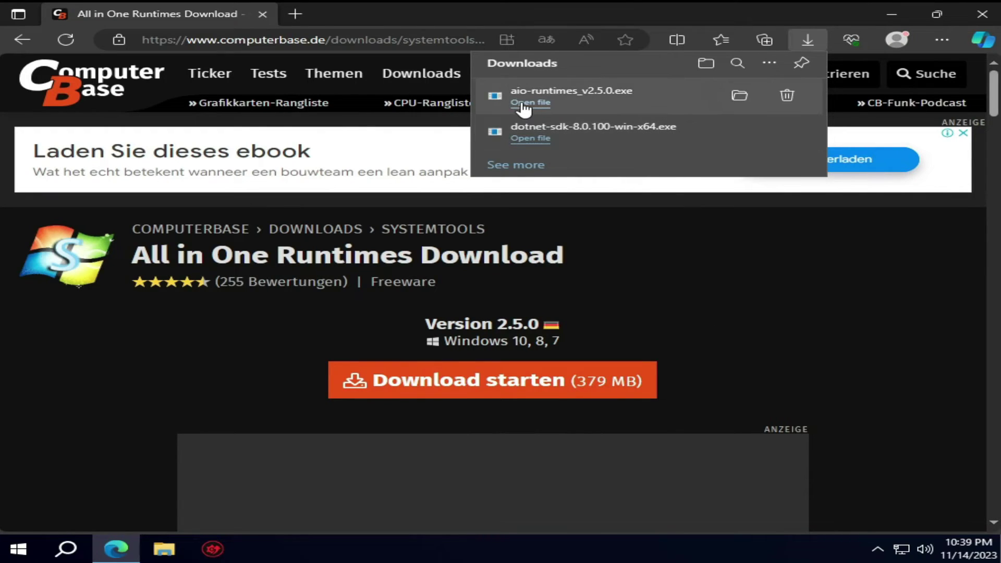
Run aio-runtimes_v2.5.0.exe, allow WinPKG.exe to change the device and install the preselected runtimes
{"action": "left_click", "coordinate": [530, 103]}
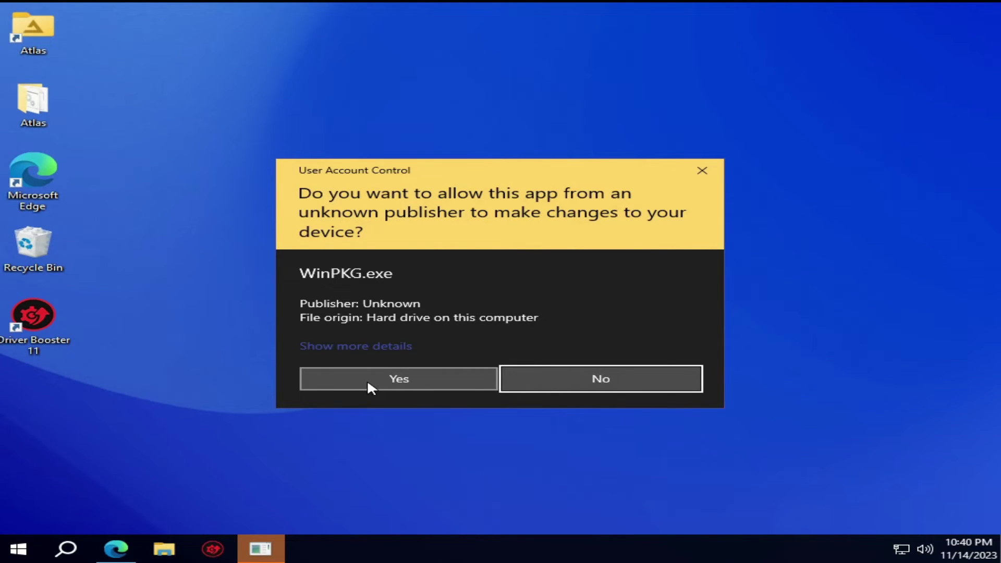
{"action": "left_click", "coordinate": [367, 379]}
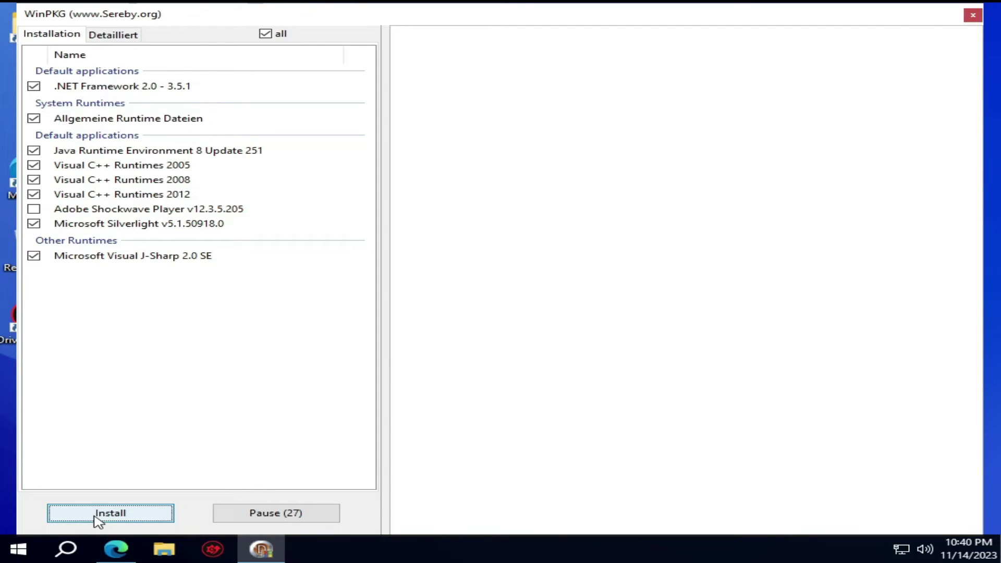
{"action": "left_click", "coordinate": [110, 516]}
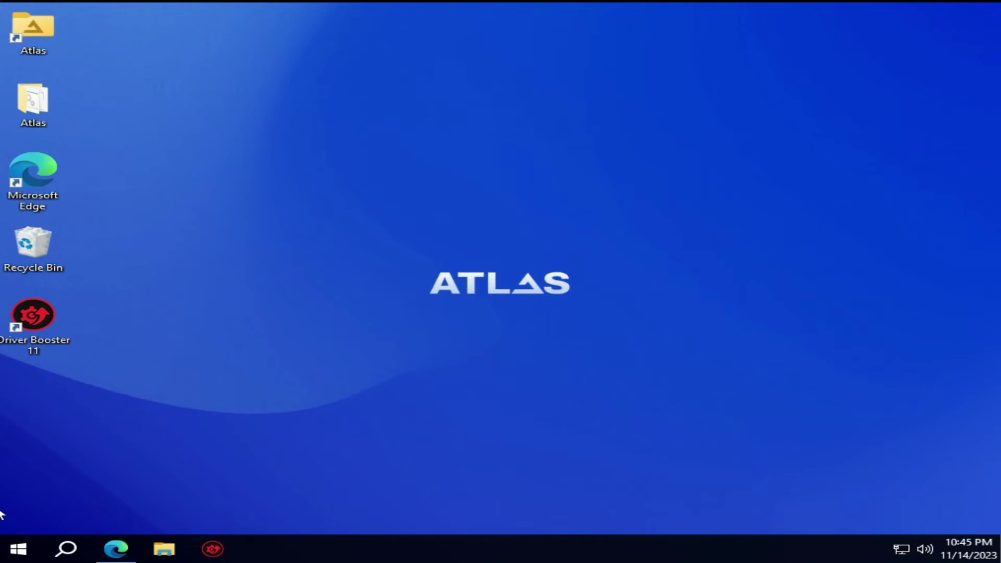
Restart the computer
{"action": "left_click", "coordinate": [20, 547]}
{"action": "left_click", "coordinate": [27, 516]}
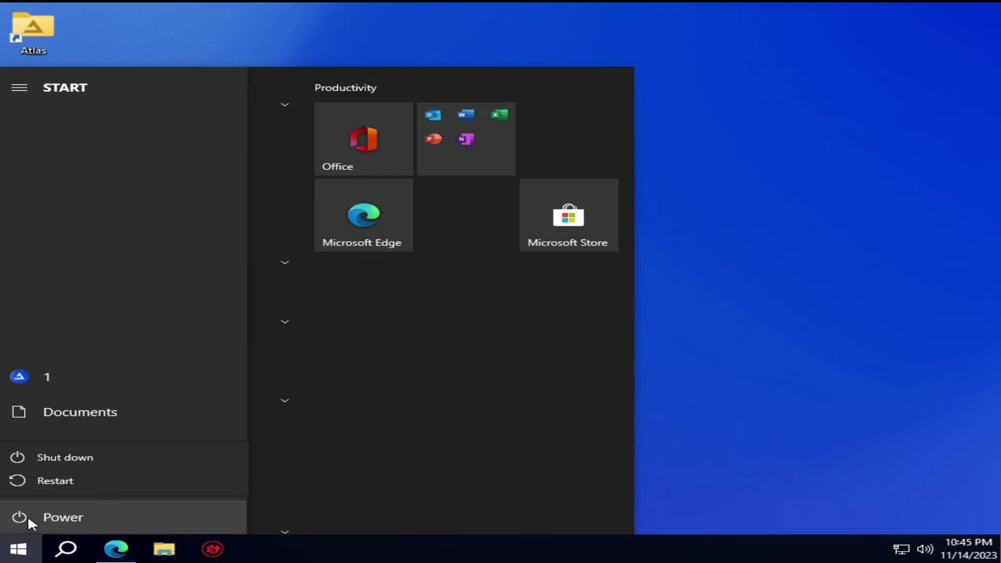
{"action": "left_click", "coordinate": [98, 482]}
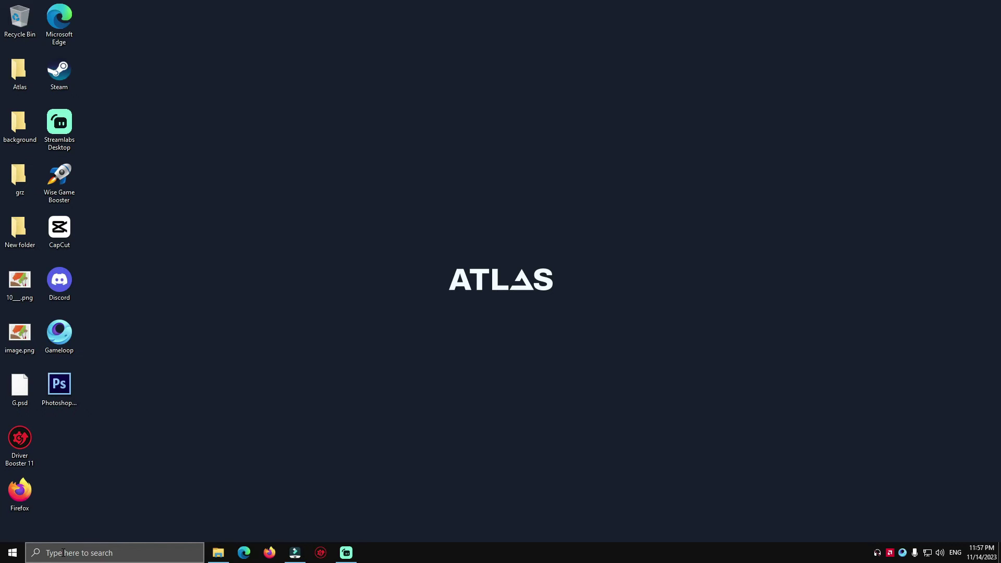
Find the Windows power plan settings, select the High performance plan and close Power Options
{"action": "left_click", "coordinate": [62, 552]}
{"action": "type", "text": "powe"}
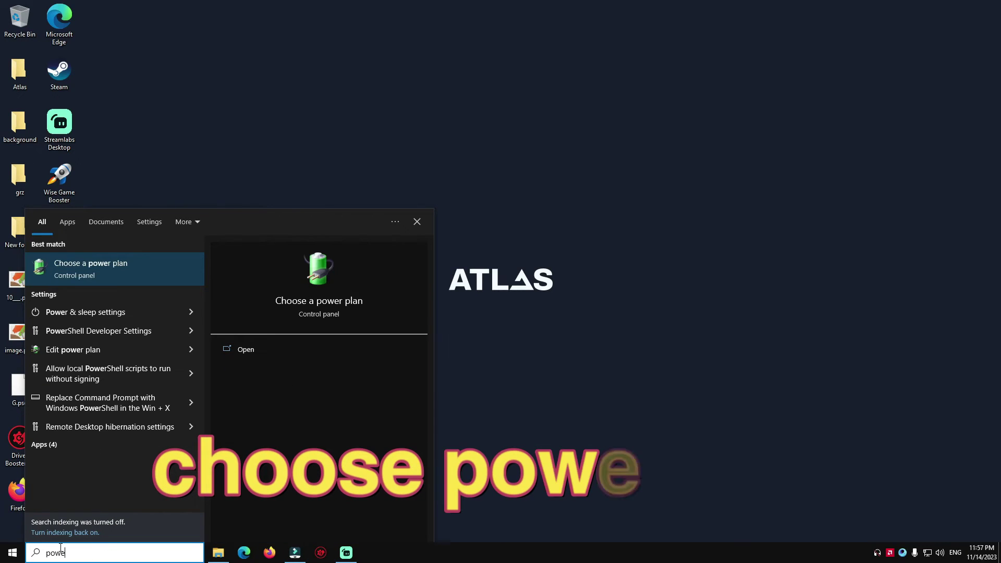
{"action": "left_click", "coordinate": [107, 273]}
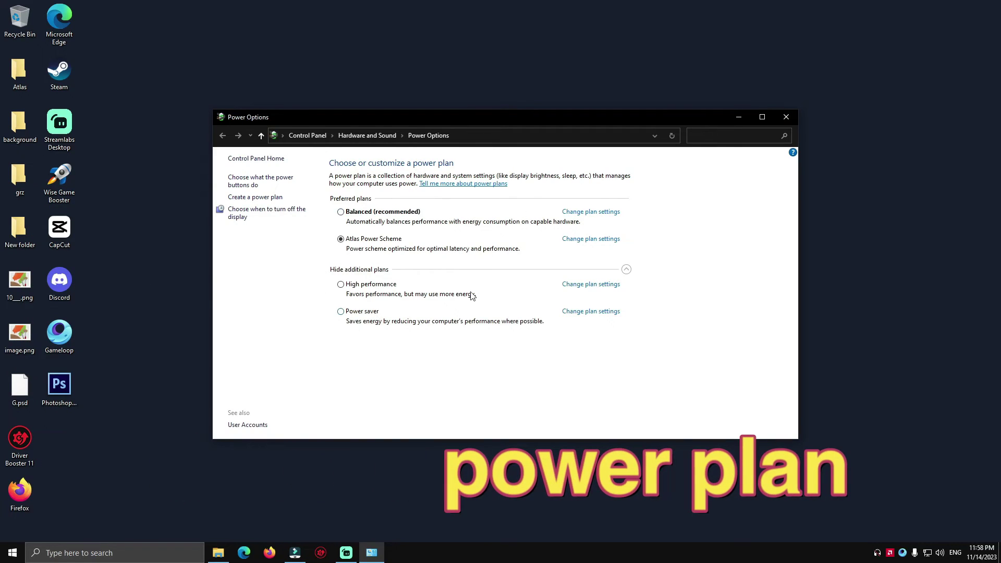
{"action": "left_click", "coordinate": [342, 287]}
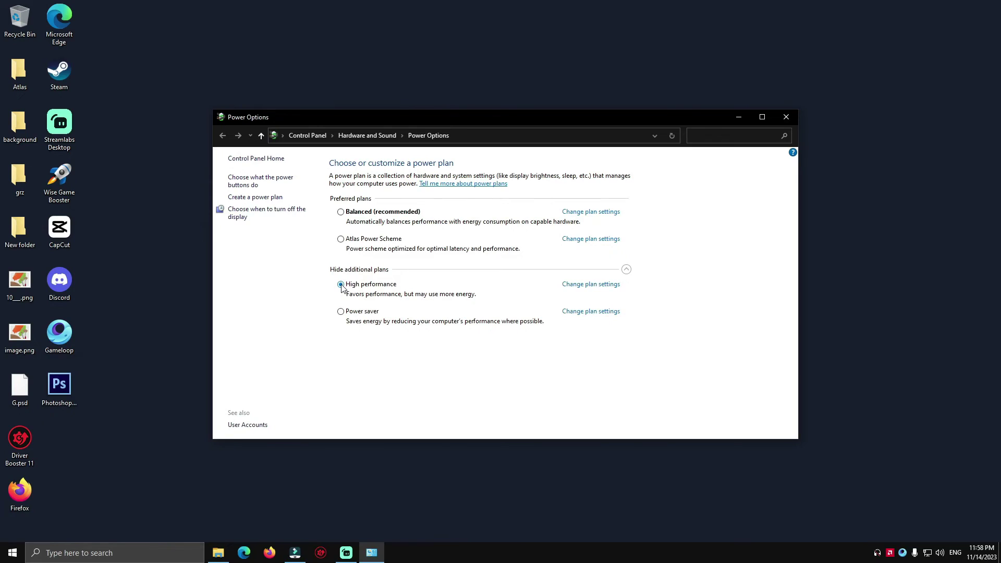
{"action": "left_click", "coordinate": [786, 118]}
Find the Game Mode settings in Windows search and turn Game Mode on
{"action": "left_click", "coordinate": [78, 547]}
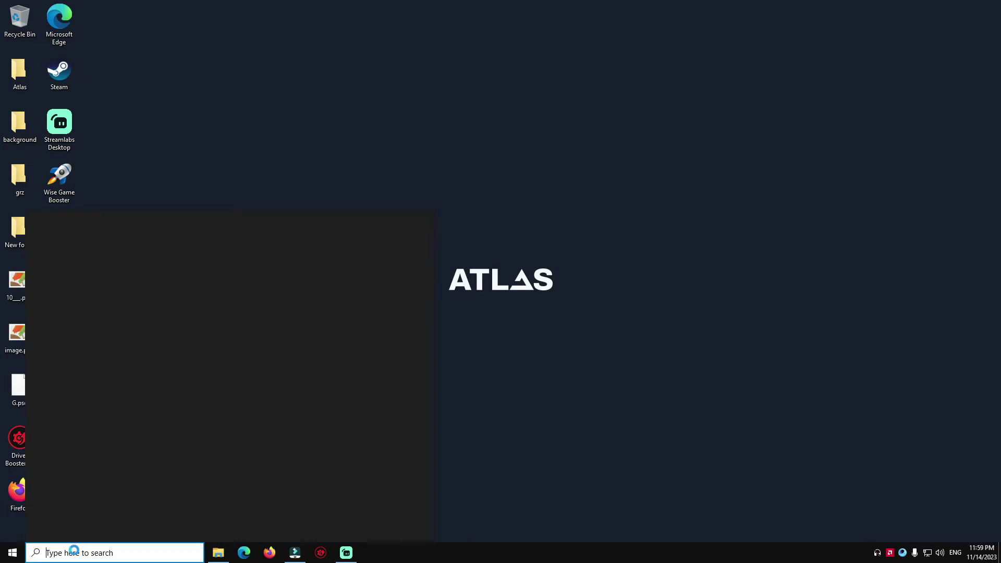
{"action": "type", "text": "game"}
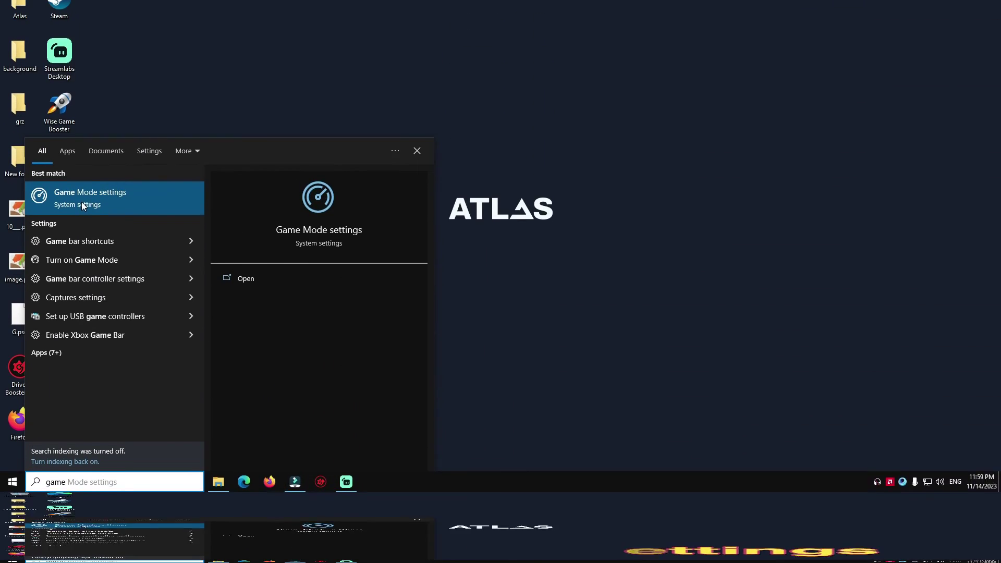
{"action": "left_click", "coordinate": [82, 273]}
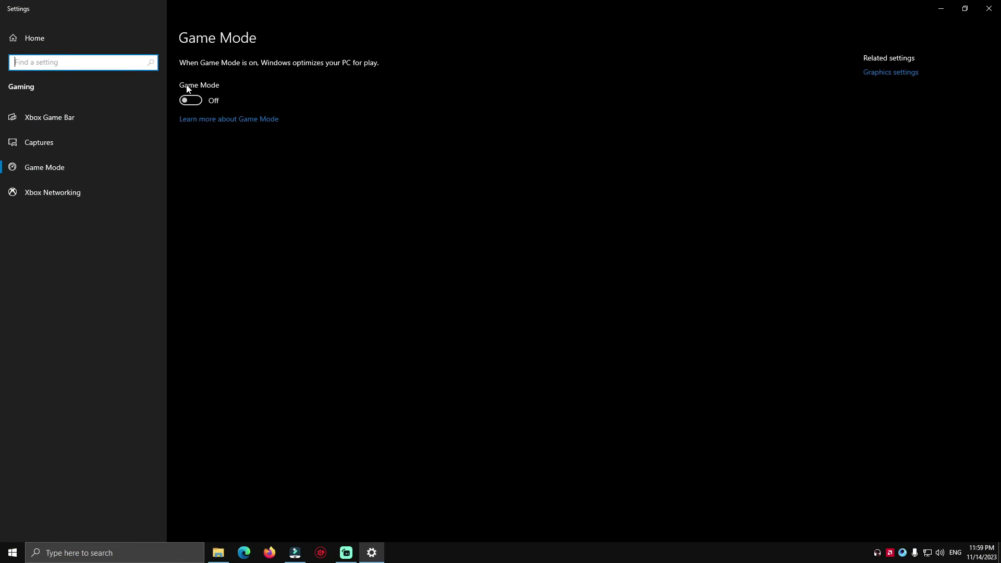
{"action": "left_click", "coordinate": [188, 102]}
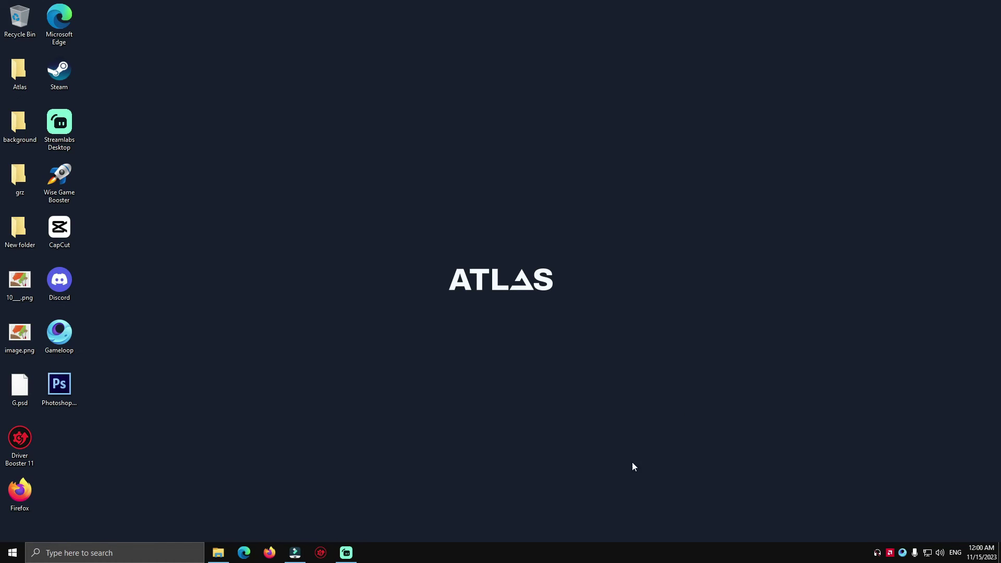
Open Task Manager and show the list of startup programs
{"action": "right_click", "coordinate": [577, 558]}
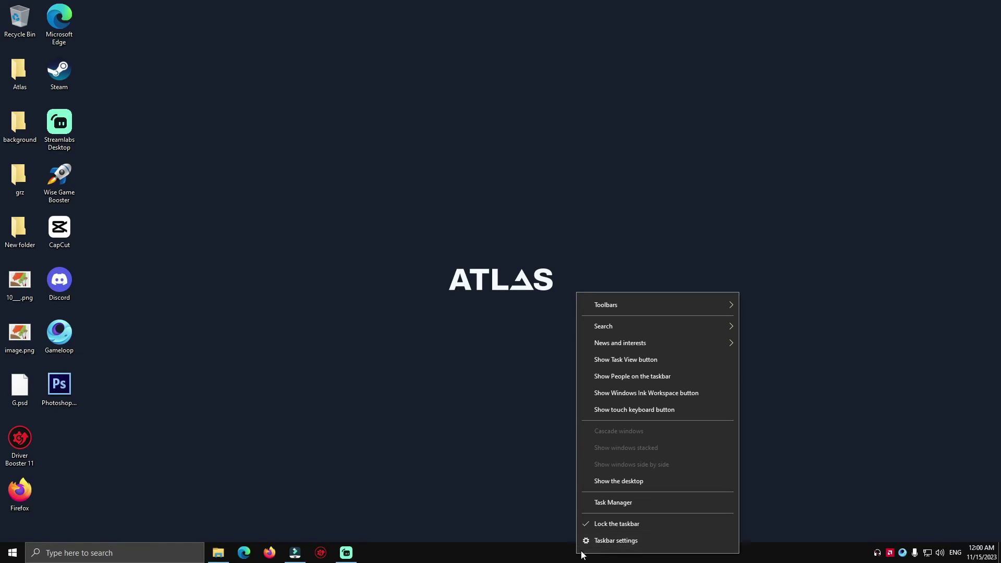
{"action": "left_click", "coordinate": [616, 503]}
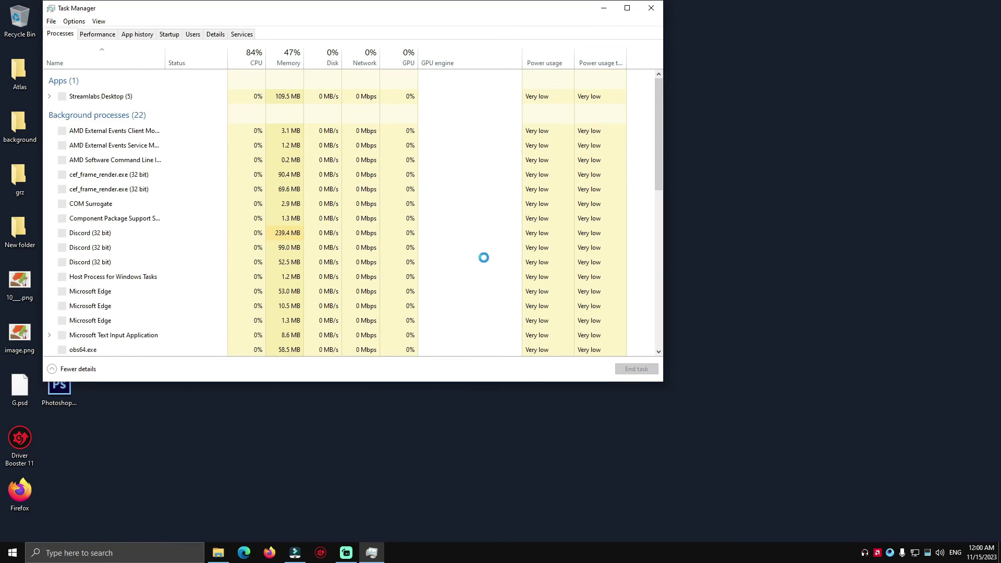
{"action": "left_click", "coordinate": [168, 35]}
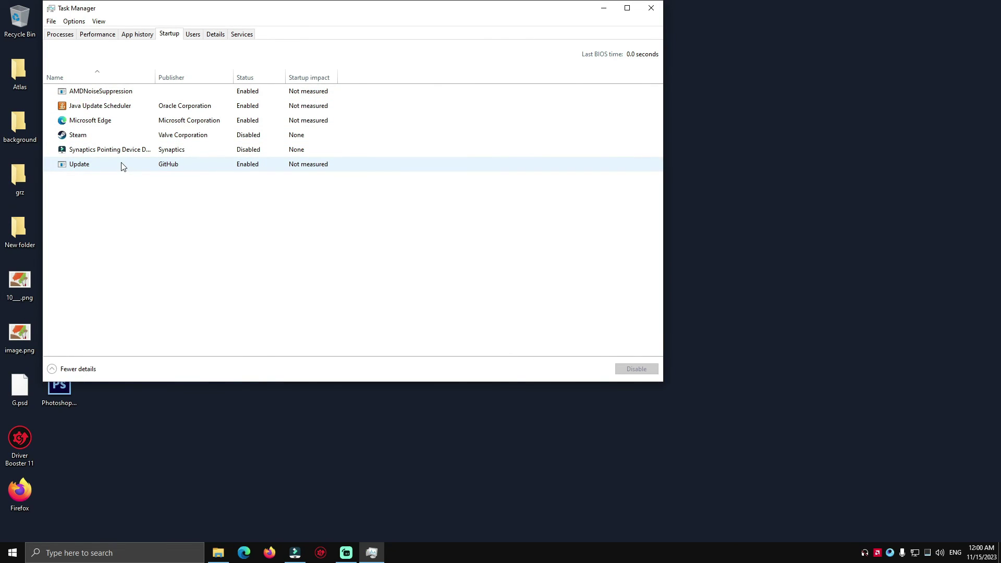
Enable Steam's startup entry and disable it again
{"action": "right_click", "coordinate": [249, 139]}
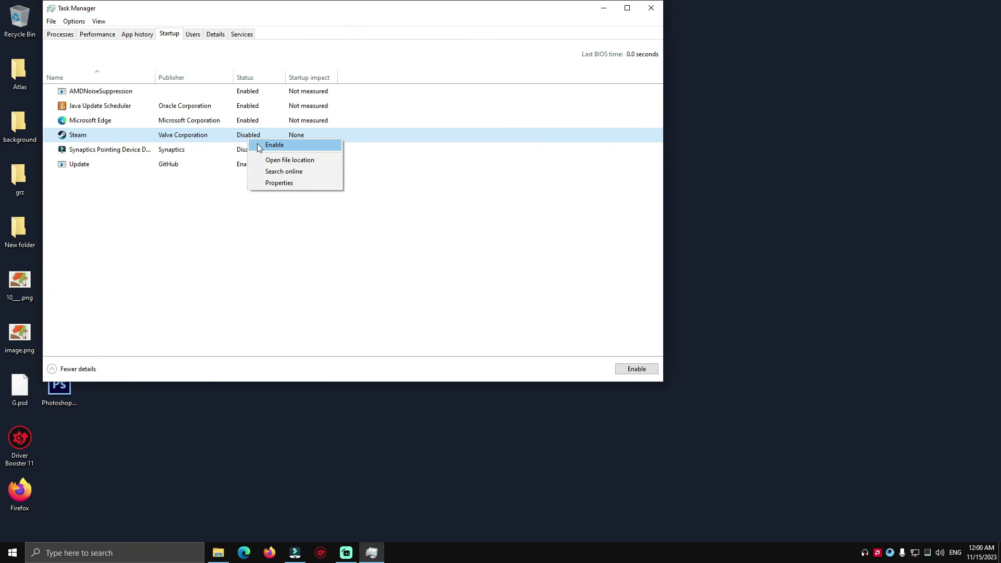
{"action": "left_click", "coordinate": [257, 143]}
{"action": "right_click", "coordinate": [244, 141]}
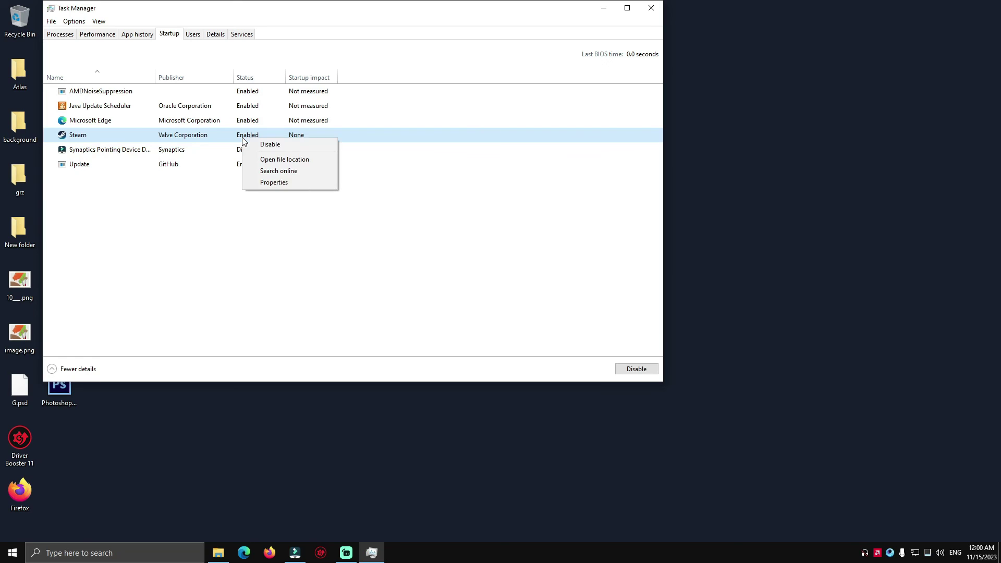
{"action": "left_click", "coordinate": [251, 144]}
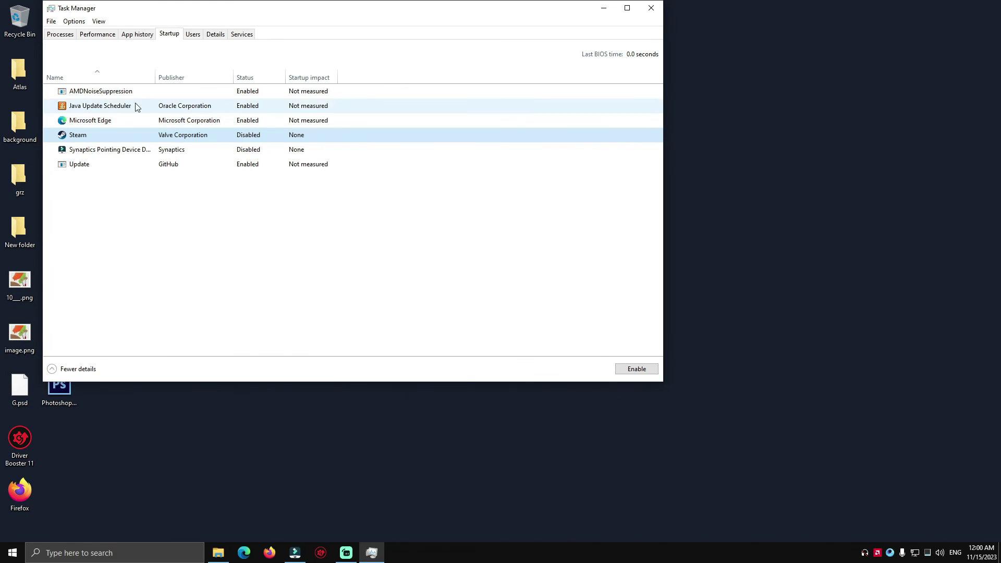
Disable Microsoft Edge's startup entry
{"action": "right_click", "coordinate": [200, 123]}
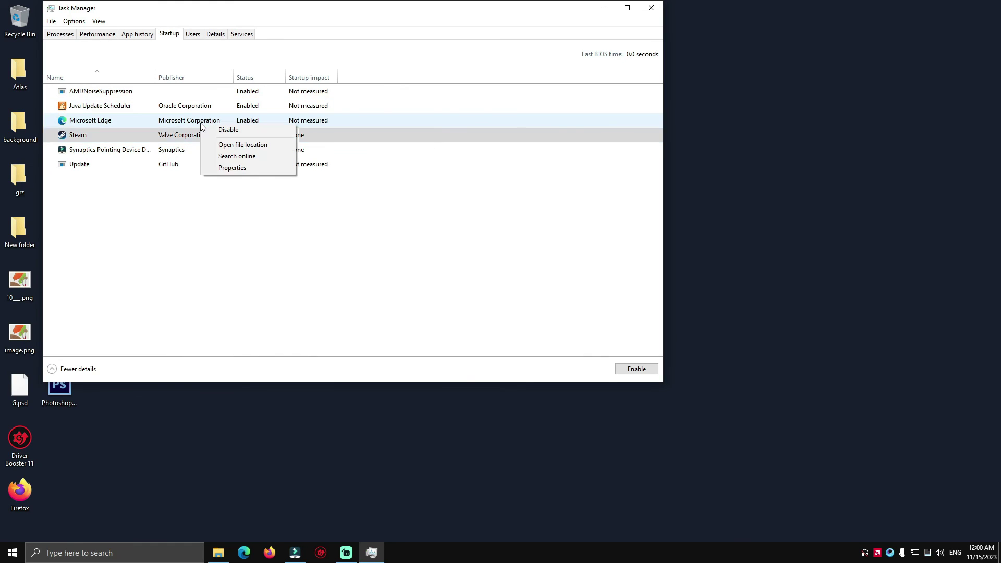
{"action": "left_click", "coordinate": [236, 131]}
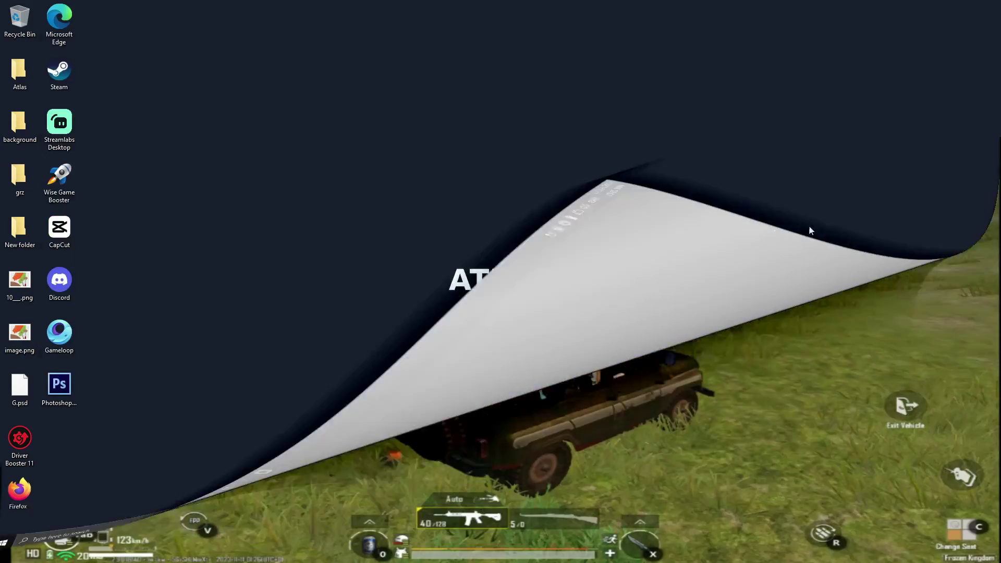